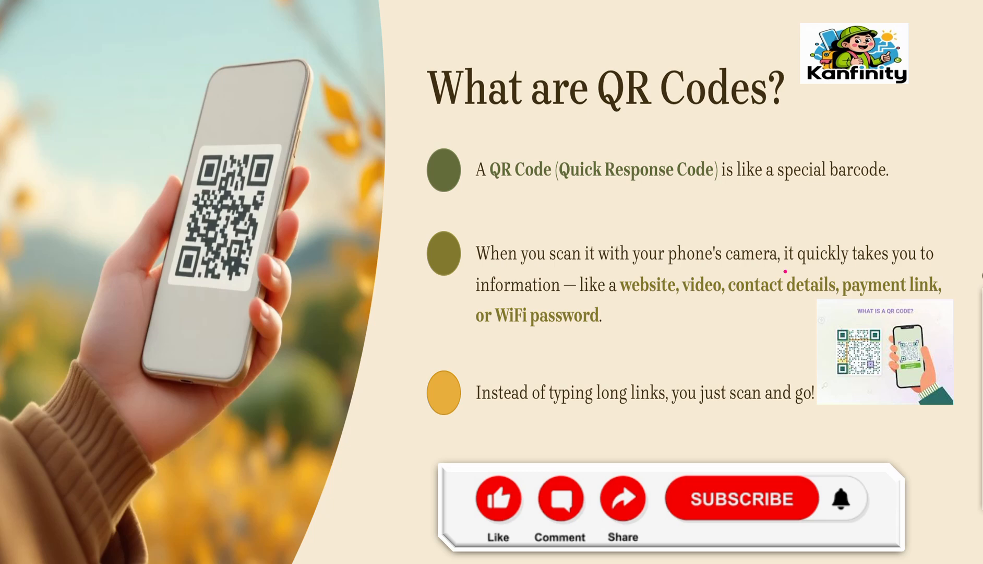
# End the slide show, minimize the presentation and open Google Chrome in a maximized window
pyautogui.press('Escape')
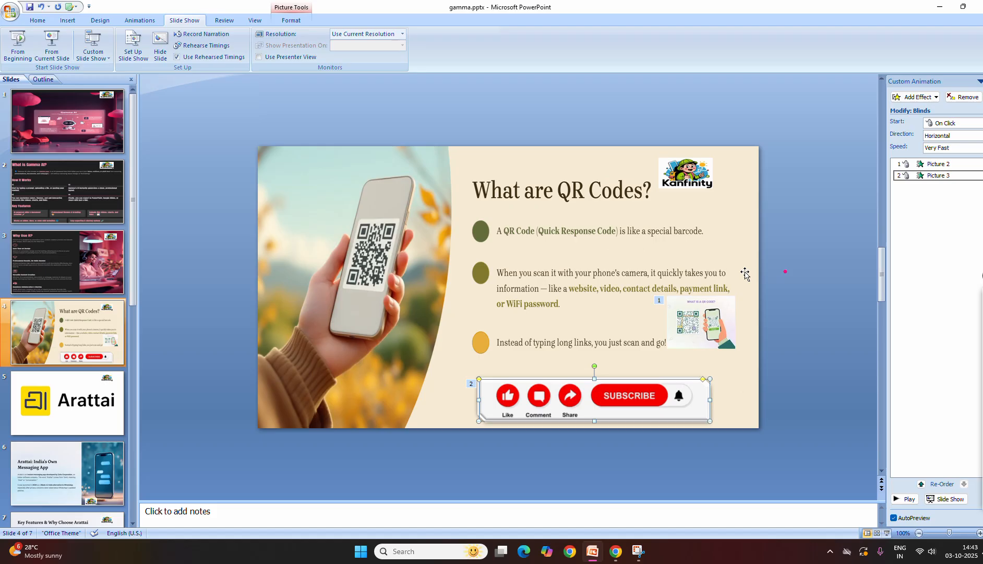
pyautogui.click(944, 10)
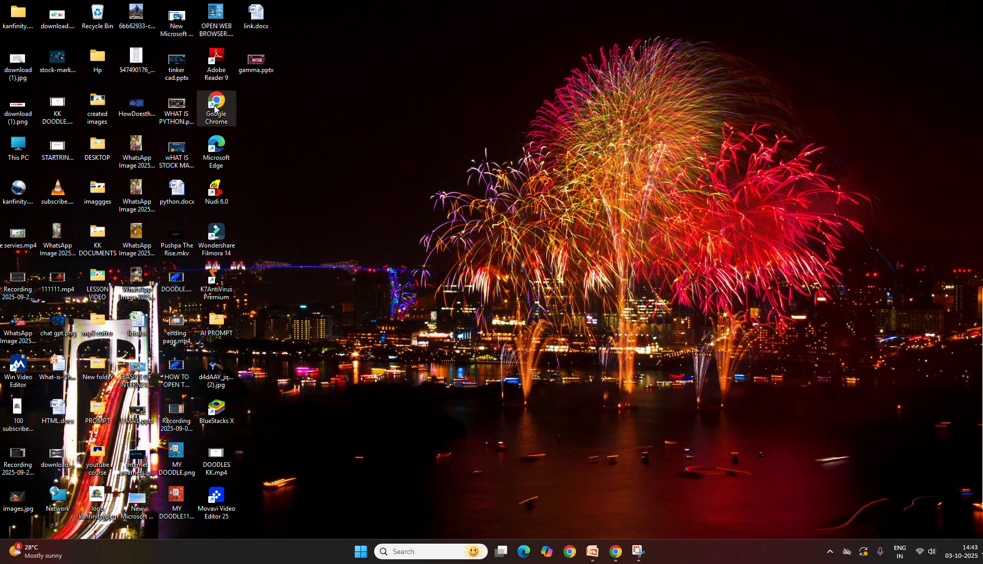
pyautogui.doubleClick(219, 118)
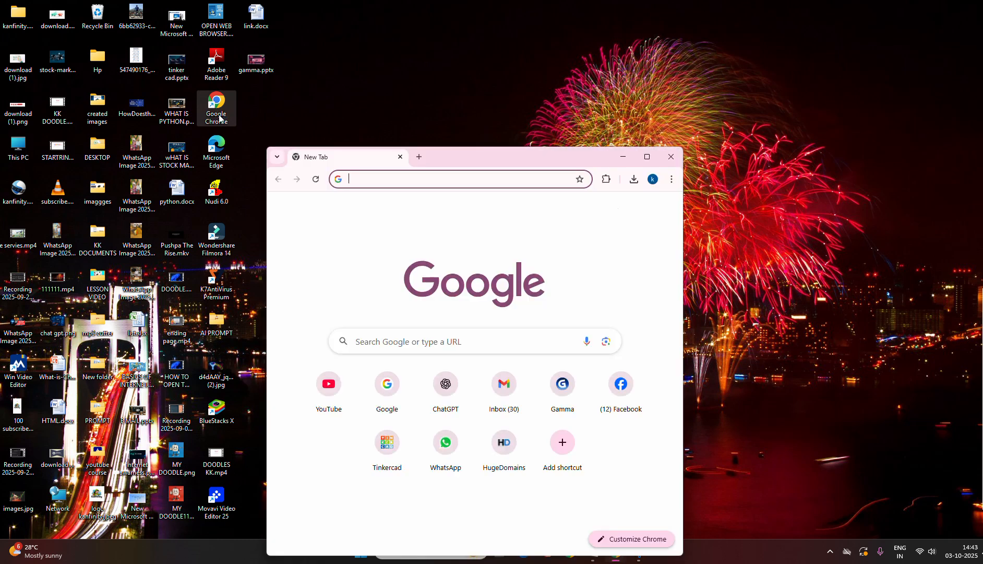
pyautogui.doubleClick(492, 158)
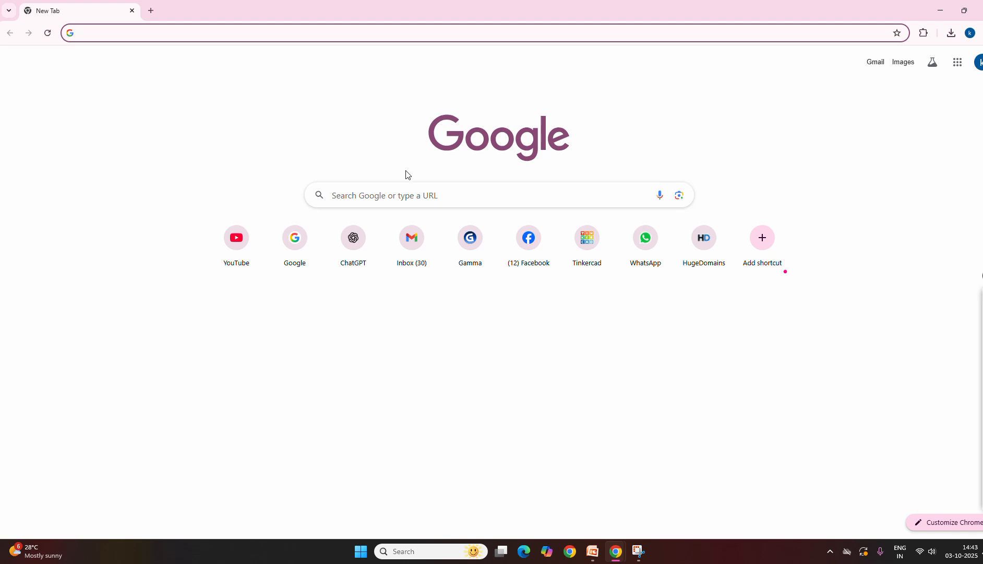
# Underline the Google logo and circle the address bar with the pink screen pen
pyautogui.moveTo(982, 313)
pyautogui.click(982, 344)
pyautogui.moveTo(458, 166); pyautogui.dragTo(603, 170)
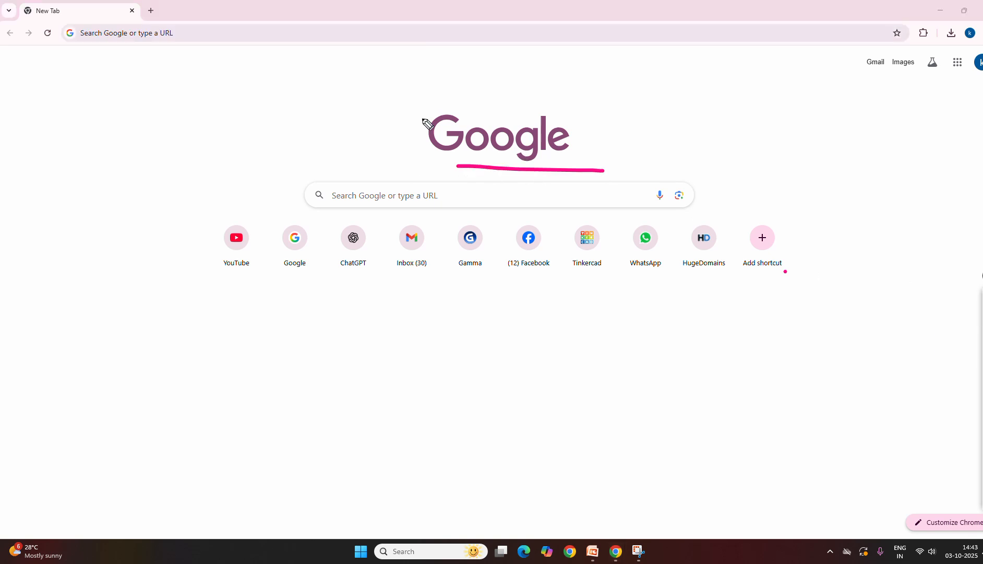
pyautogui.moveTo(74, 45)
pyautogui.mouseDown()
pyautogui.moveTo(208, 41)
pyautogui.moveTo(127, 8)
pyautogui.moveTo(70, 48)
pyautogui.mouseUp()
# Search Google for "me qr code" and clear the pen marks from the screen
pyautogui.moveTo(982, 344)
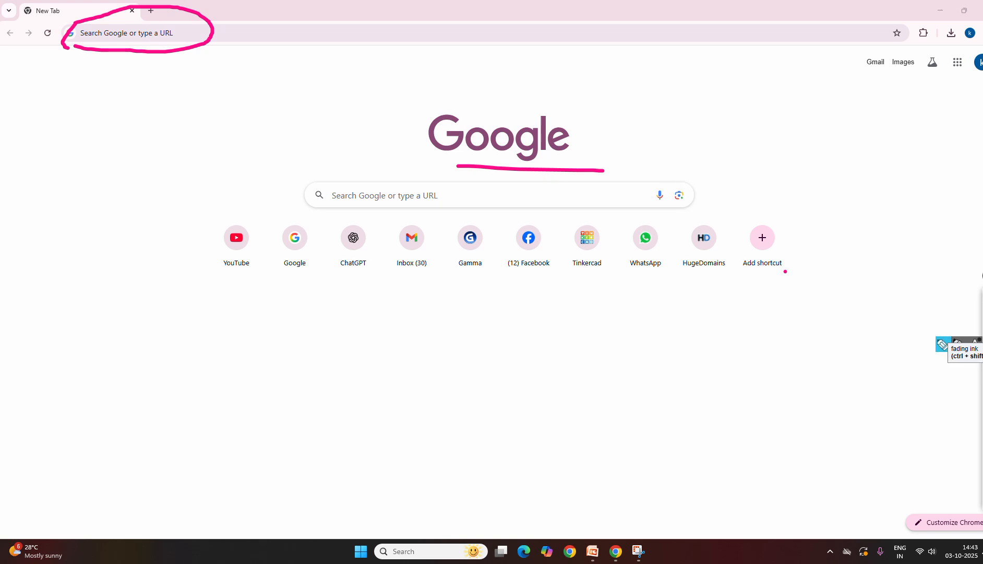
pyautogui.click(135, 34)
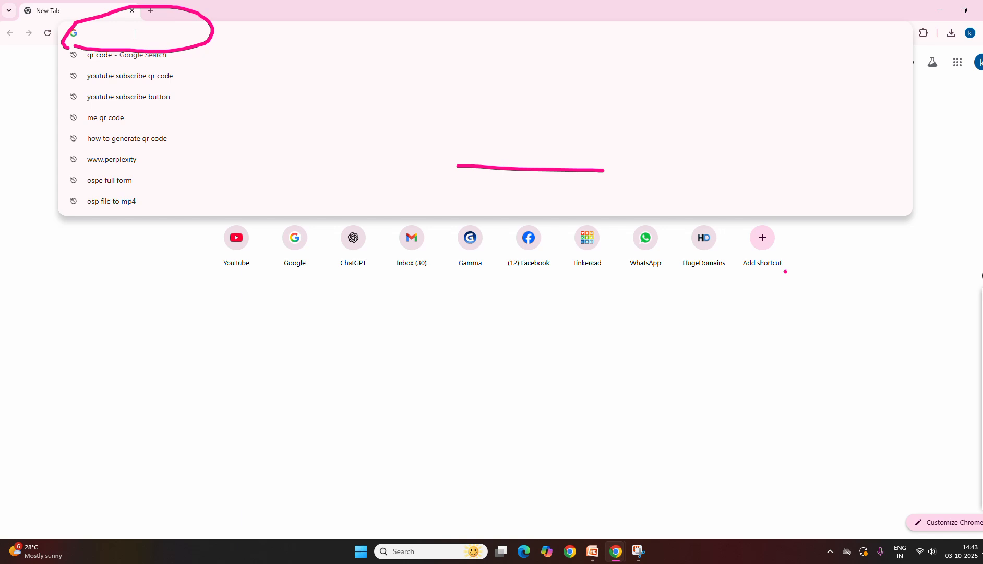
pyautogui.write('me')
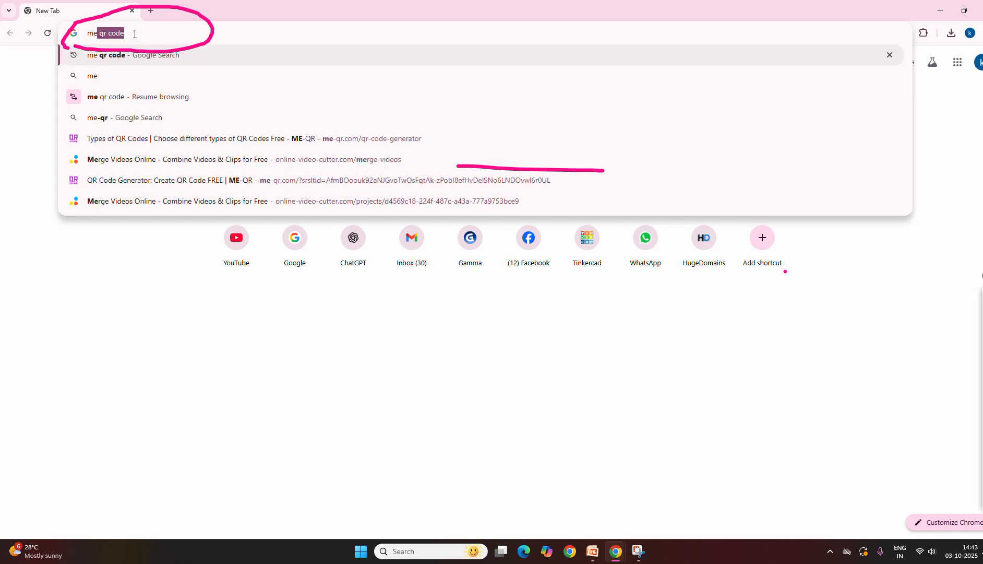
pyautogui.press('Escape')
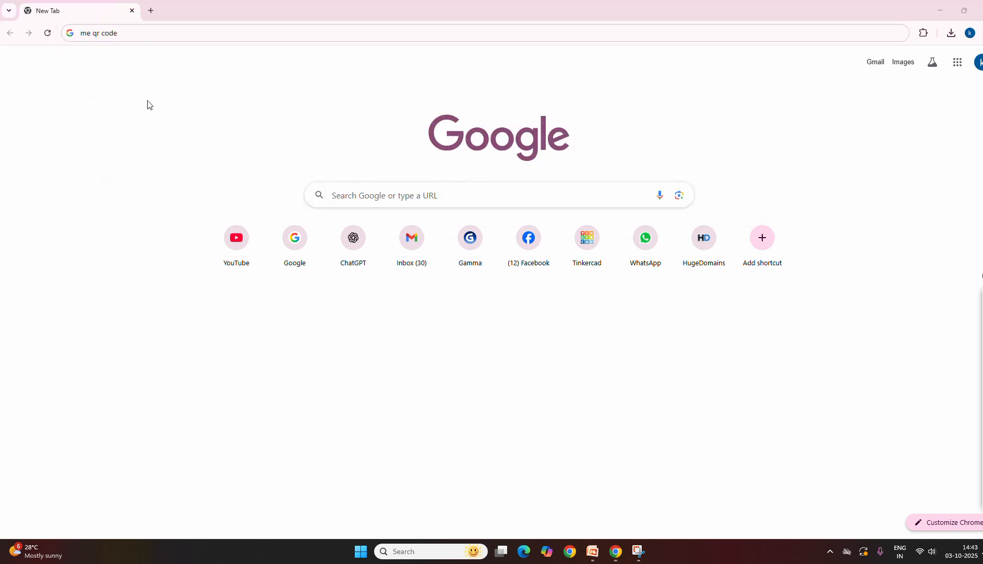
pyautogui.click(133, 31)
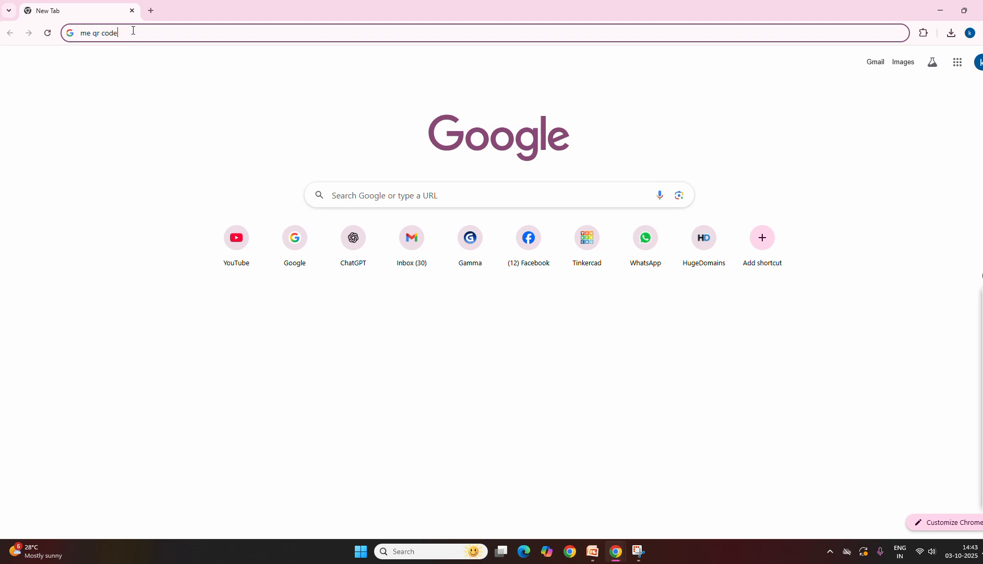
pyautogui.press('Return')
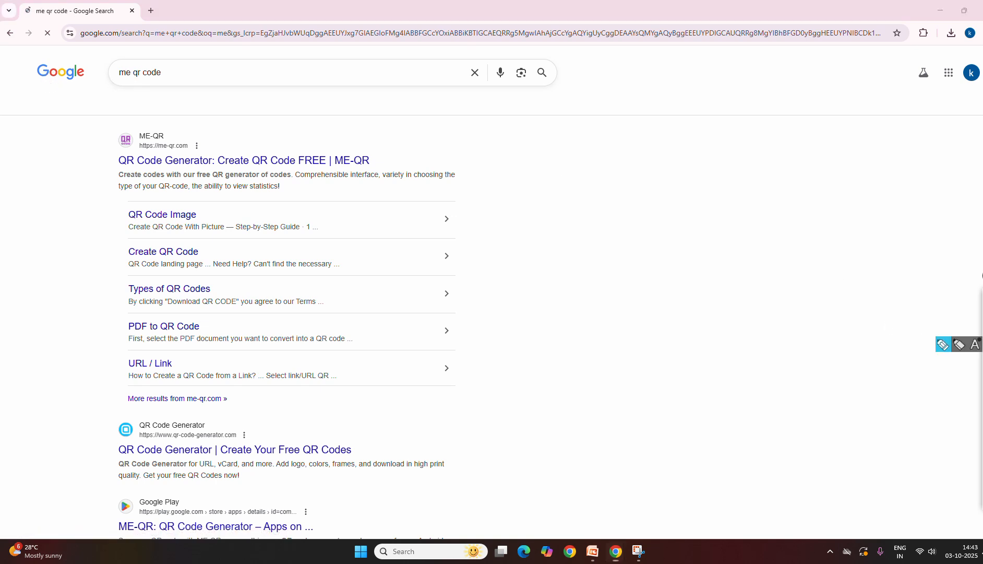
# Mark the search term with a pen underline, draw an arrow to the ME-QR result and underline its web address
pyautogui.moveTo(111, 81); pyautogui.dragTo(184, 83)
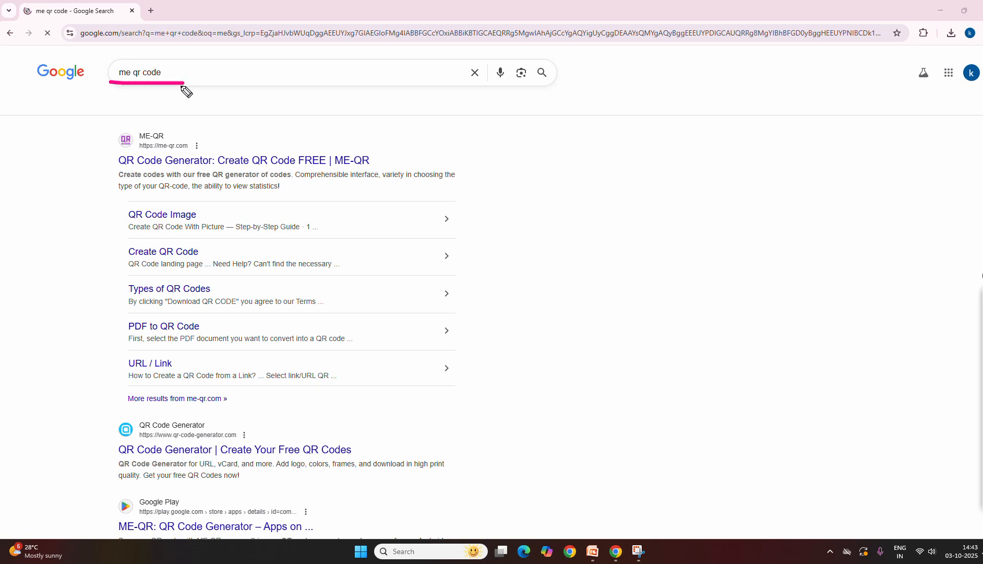
pyautogui.moveTo(155, 82)
pyautogui.mouseDown()
pyautogui.moveTo(163, 132)
pyautogui.moveTo(171, 124)
pyautogui.mouseUp()
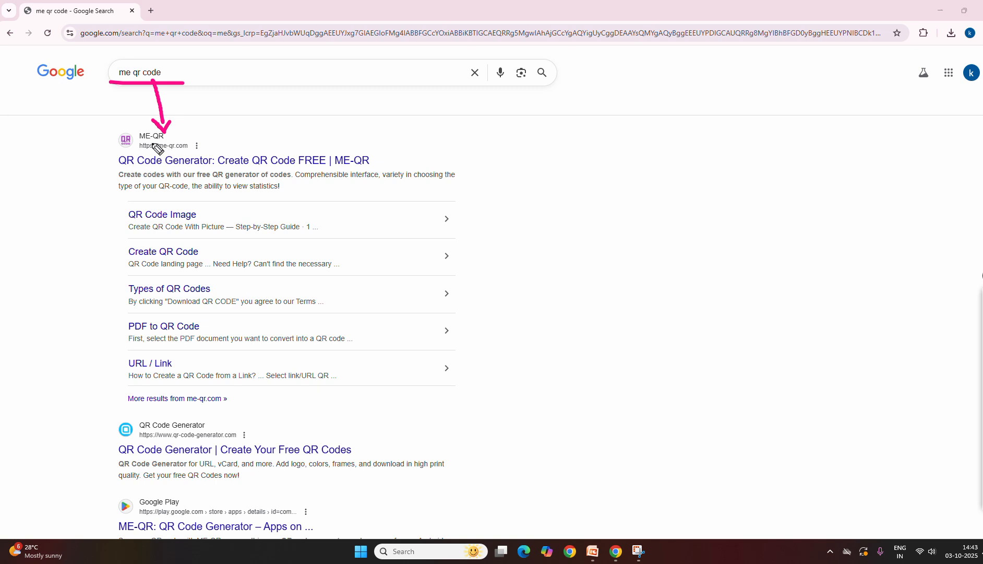
pyautogui.moveTo(144, 152); pyautogui.dragTo(194, 151)
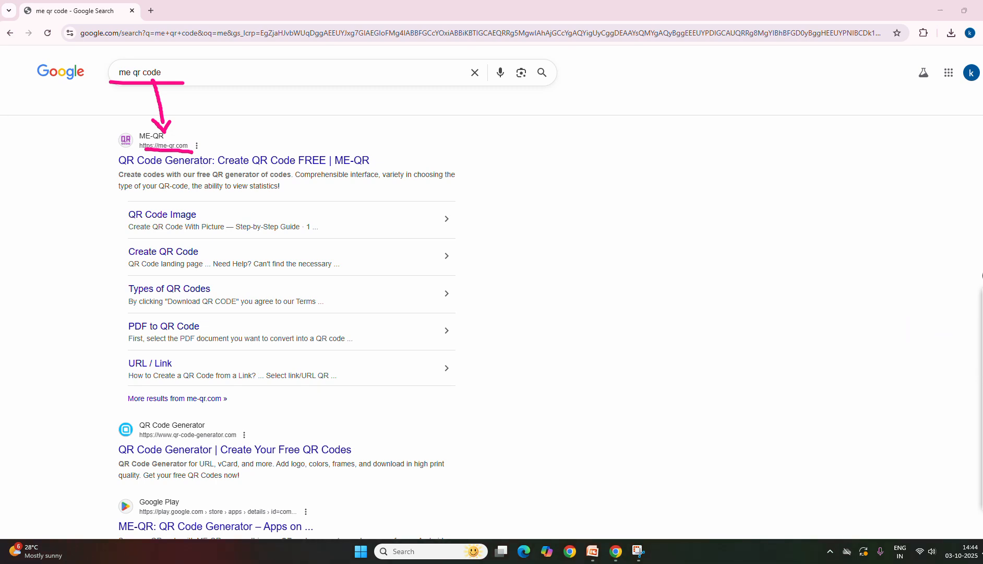
# Open the "QR Code Generator: Create QR Code FREE | ME-QR" result and clear the pen marks
pyautogui.click(959, 313)
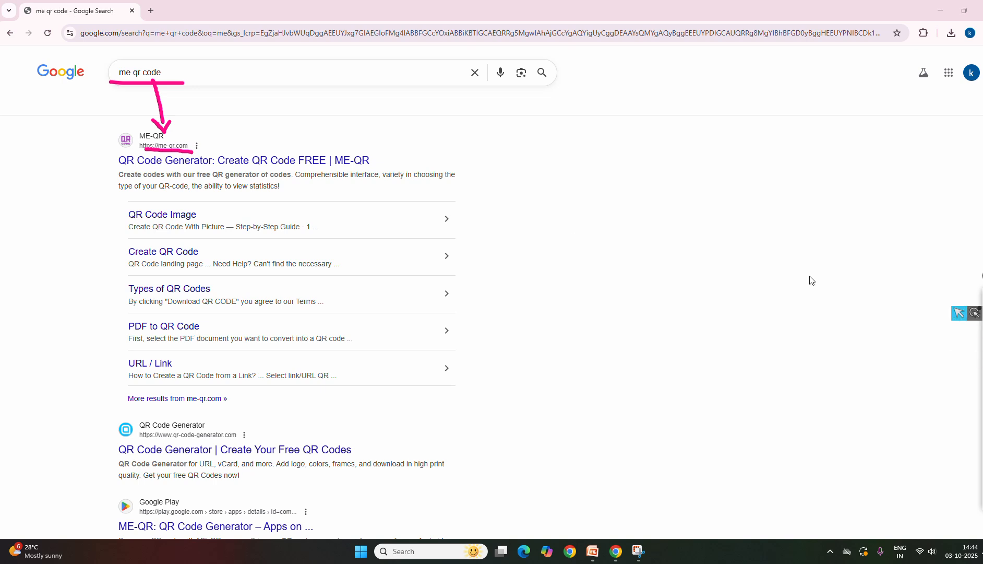
pyautogui.click(215, 165)
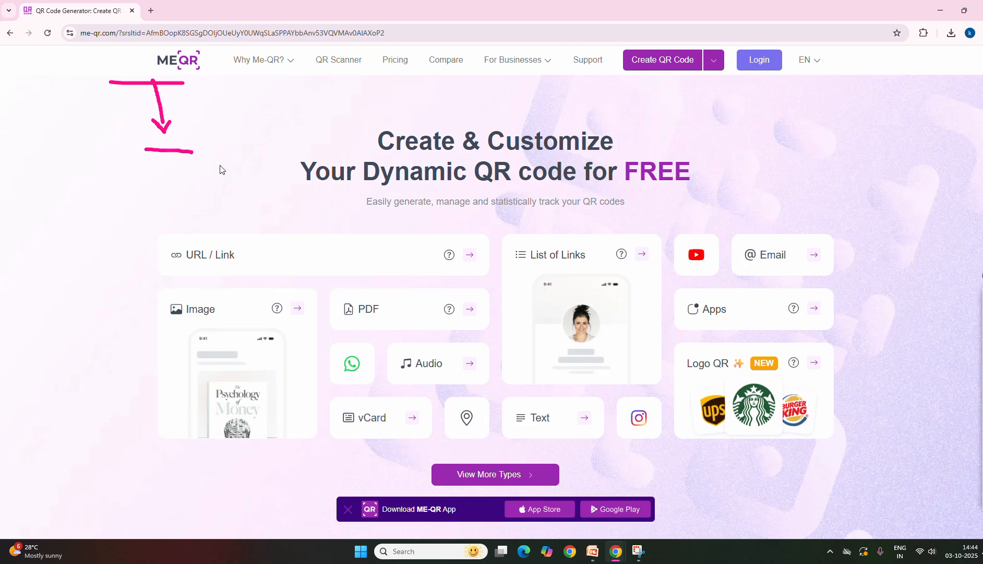
pyautogui.click(982, 418)
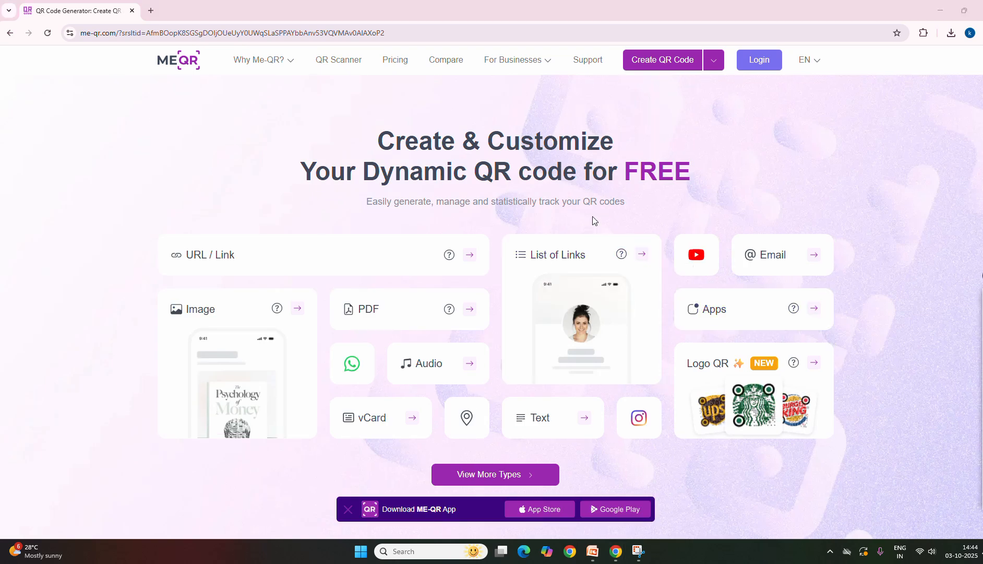
# Mark Create QR Code, Login and the "Dynamic QR code for FREE" headline on the ME-QR home page with the pen
pyautogui.click(982, 344)
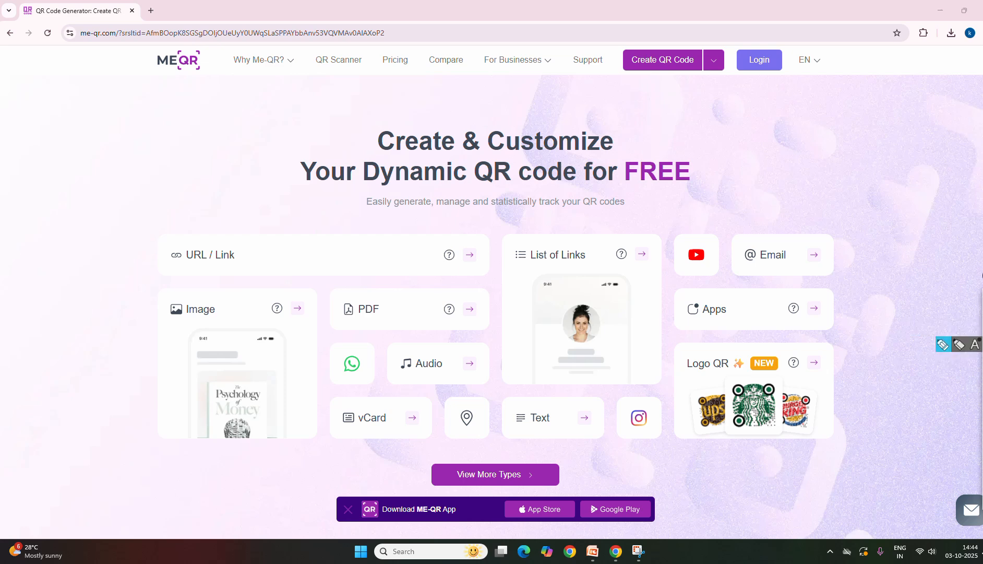
pyautogui.moveTo(676, 43)
pyautogui.mouseDown()
pyautogui.moveTo(625, 55)
pyautogui.moveTo(673, 82)
pyautogui.moveTo(706, 43)
pyautogui.moveTo(668, 37)
pyautogui.mouseUp()
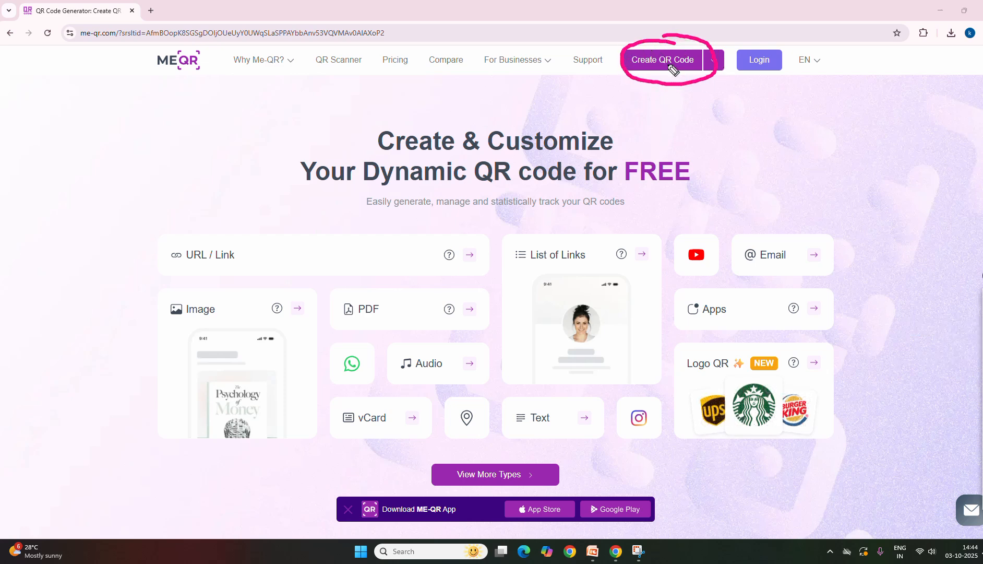
pyautogui.moveTo(773, 66)
pyautogui.mouseDown()
pyautogui.moveTo(810, 77)
pyautogui.moveTo(806, 68)
pyautogui.moveTo(808, 83)
pyautogui.moveTo(797, 83)
pyautogui.mouseUp()
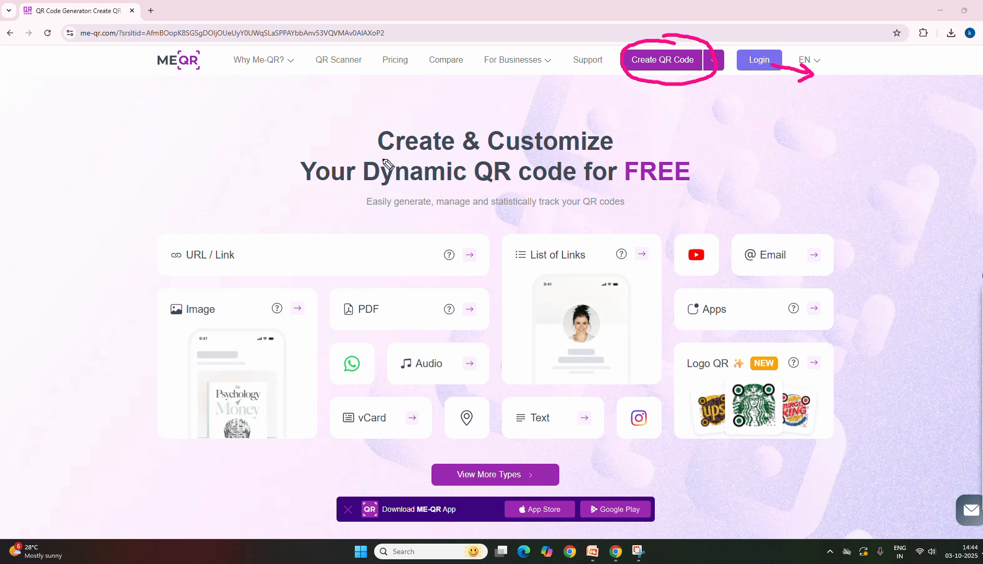
pyautogui.moveTo(410, 185); pyautogui.dragTo(631, 185)
pyautogui.moveTo(676, 150)
pyautogui.mouseDown()
pyautogui.moveTo(624, 180)
pyautogui.moveTo(691, 153)
pyautogui.moveTo(679, 166)
pyautogui.mouseUp()
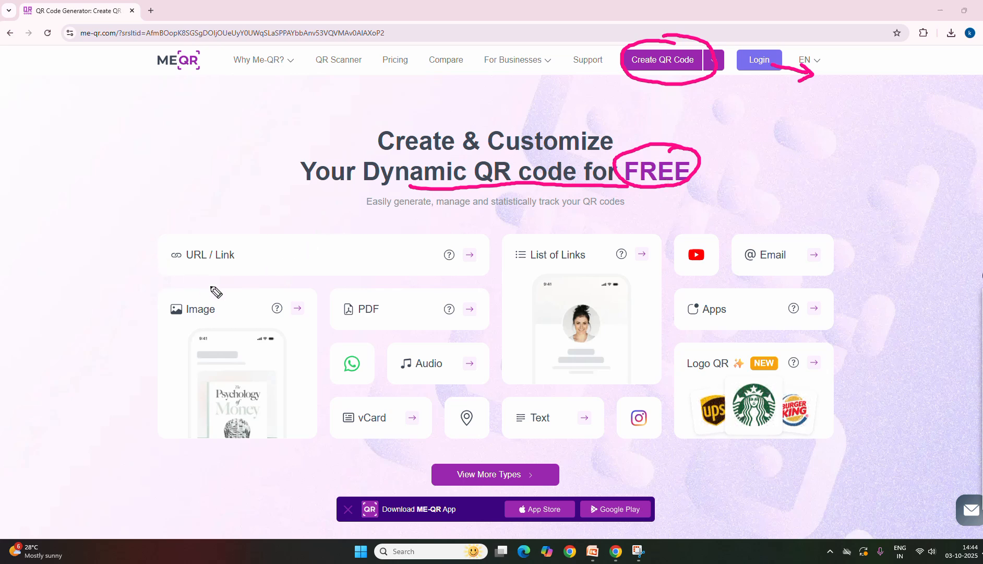
# Draw pen ticks on the URL / Link, YouTube, Image, PDF, Audio, vCard, Text and Logo QR types
pyautogui.moveTo(182, 266); pyautogui.dragTo(233, 244)
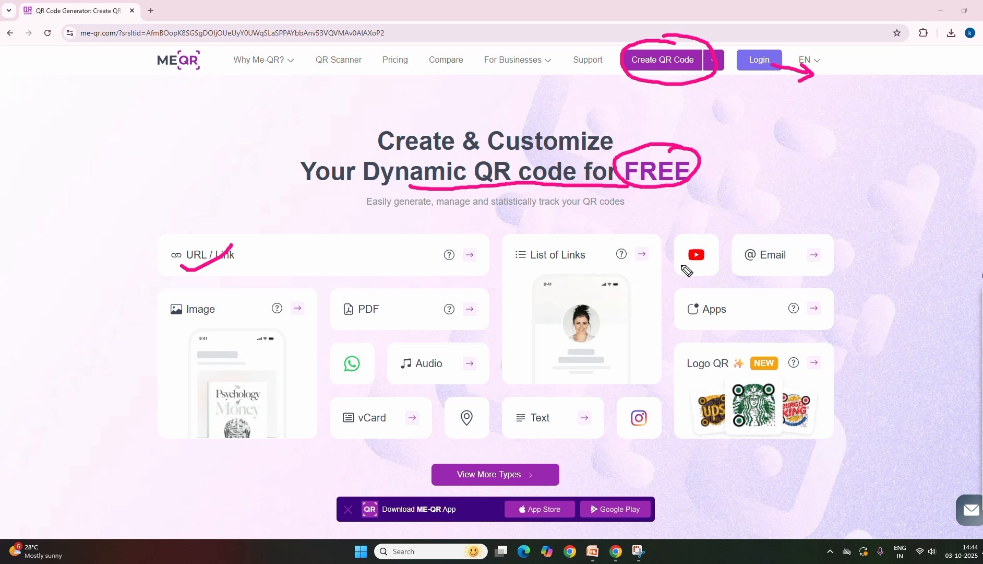
pyautogui.moveTo(683, 264); pyautogui.dragTo(715, 258)
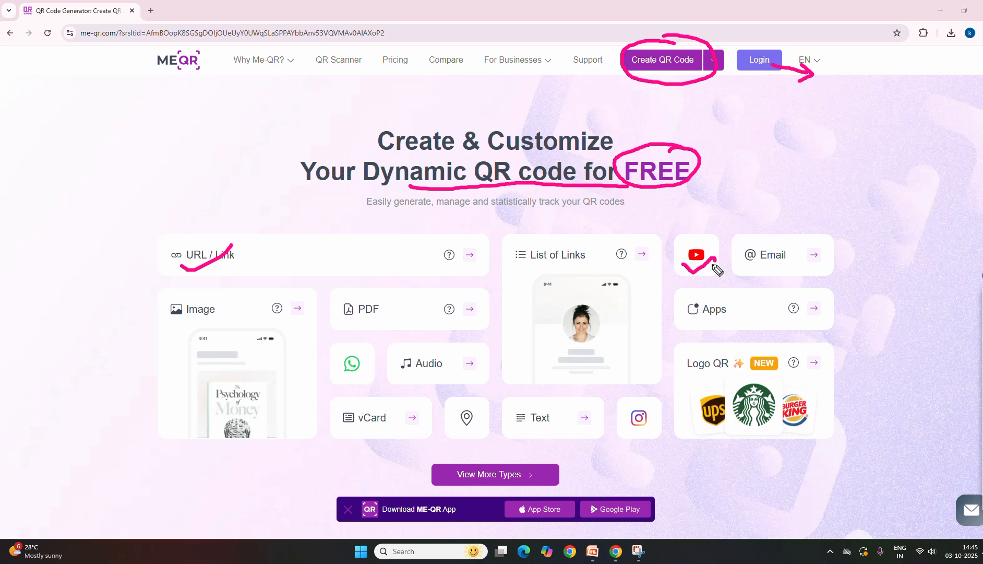
pyautogui.click(229, 364)
pyautogui.moveTo(229, 364); pyautogui.dragTo(262, 355)
pyautogui.moveTo(365, 317); pyautogui.dragTo(394, 309)
pyautogui.moveTo(370, 372); pyautogui.dragTo(422, 361)
pyautogui.moveTo(381, 429); pyautogui.dragTo(419, 415)
pyautogui.moveTo(551, 432); pyautogui.dragTo(573, 417)
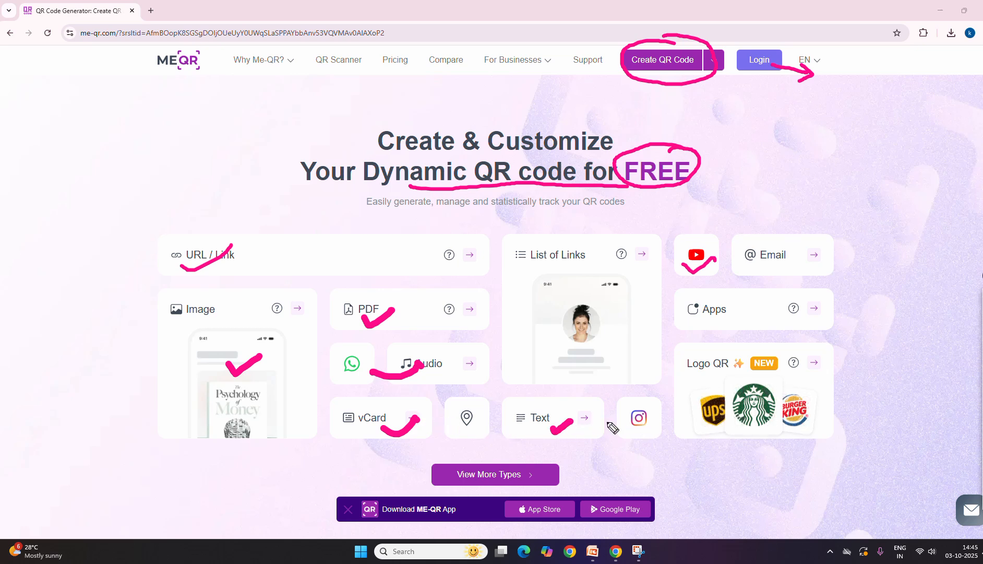
pyautogui.moveTo(686, 381); pyautogui.dragTo(722, 374)
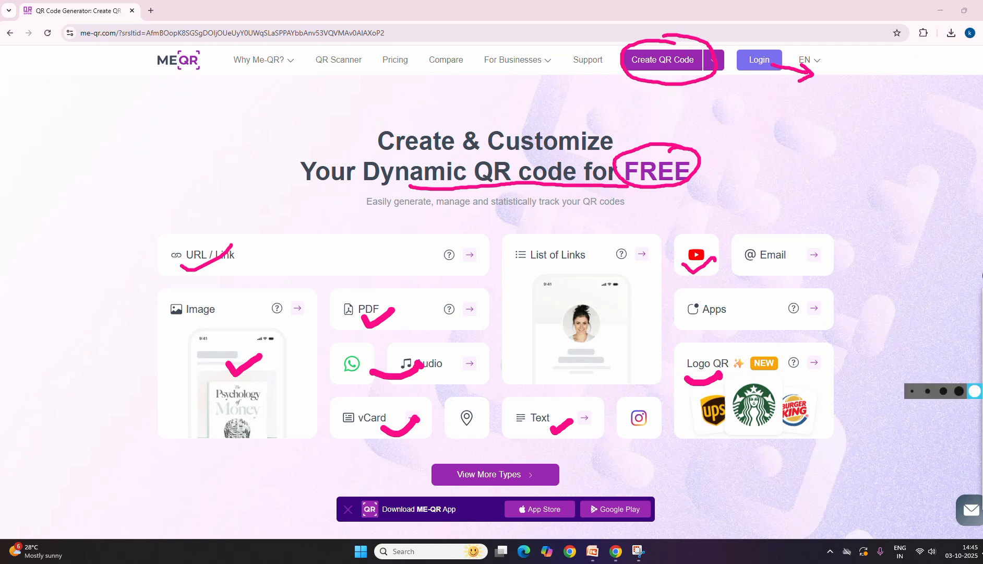
# Open the full list of QR code types and clear the pen marks from the screen
pyautogui.click(982, 313)
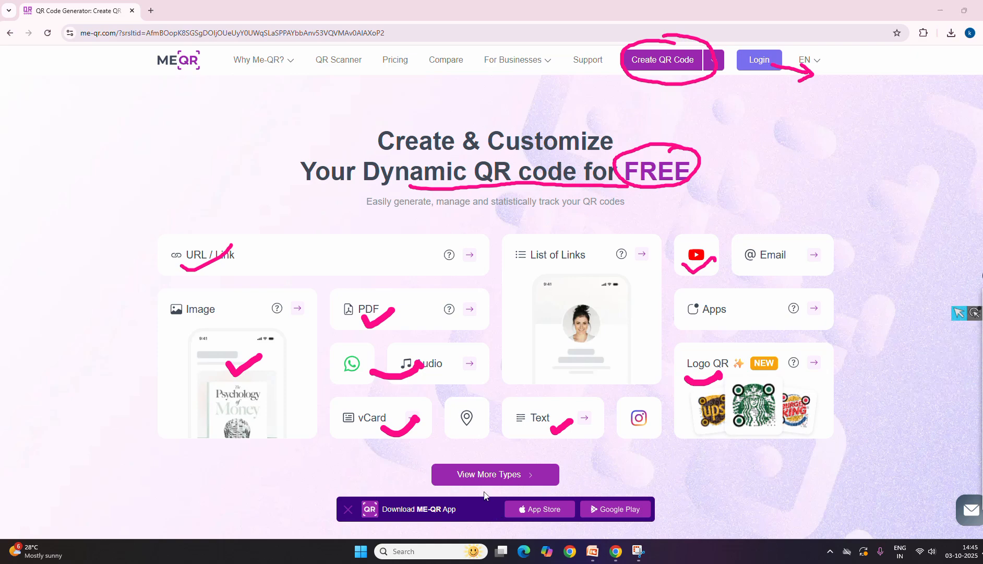
pyautogui.click(481, 476)
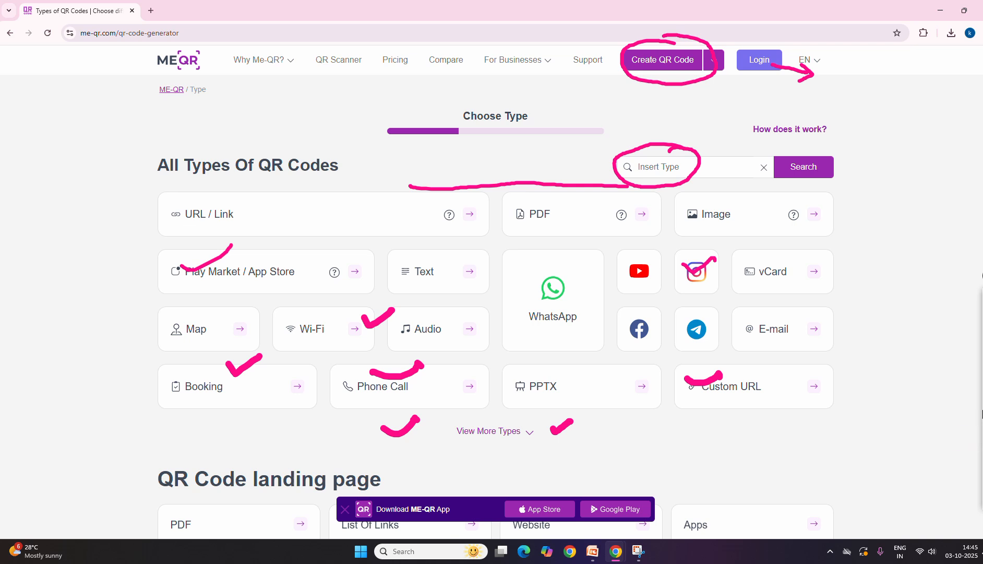
pyautogui.press('Escape')
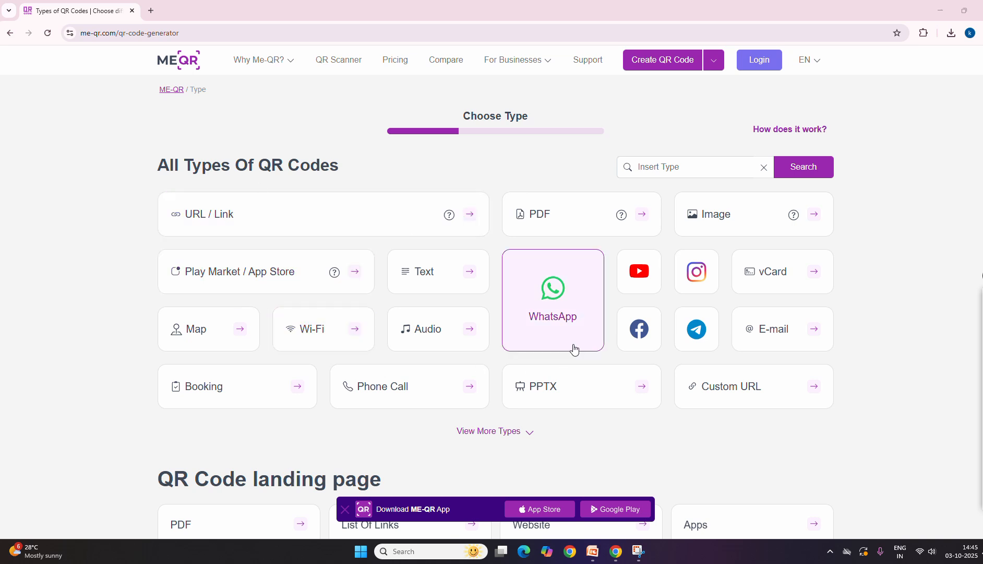
pyautogui.scroll(-1, 577, 345)
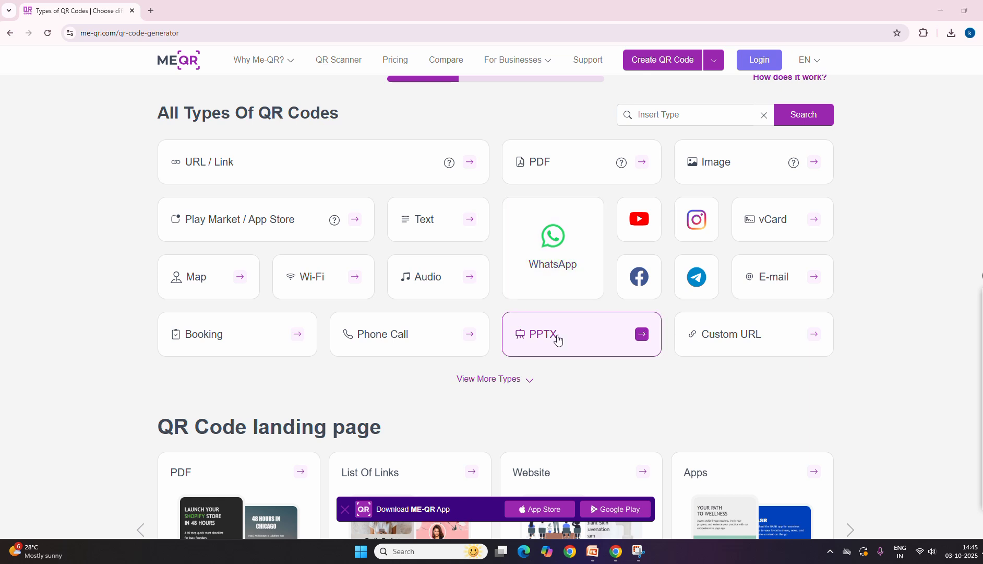
pyautogui.scroll(-3, 558, 335)
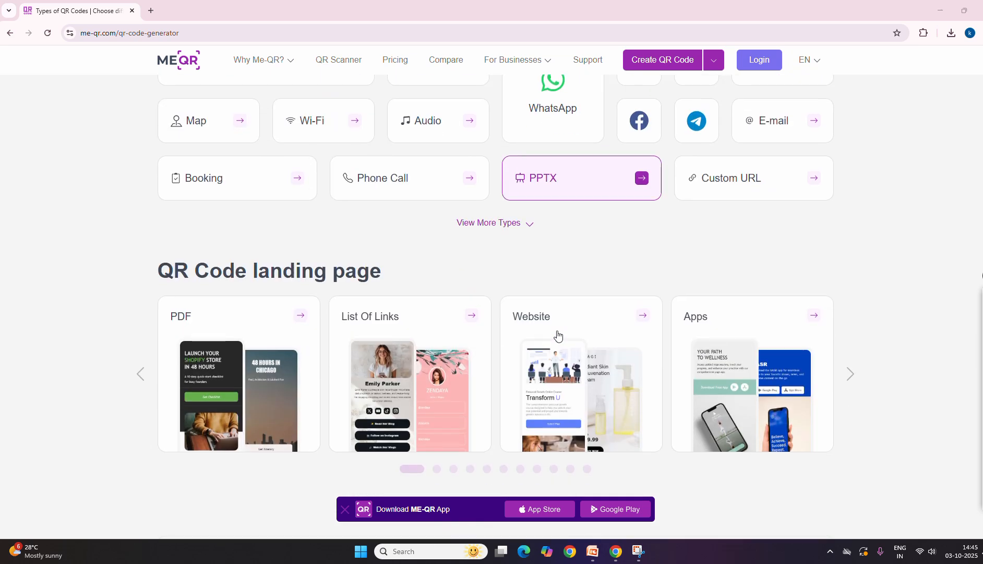
pyautogui.scroll(3, 558, 335)
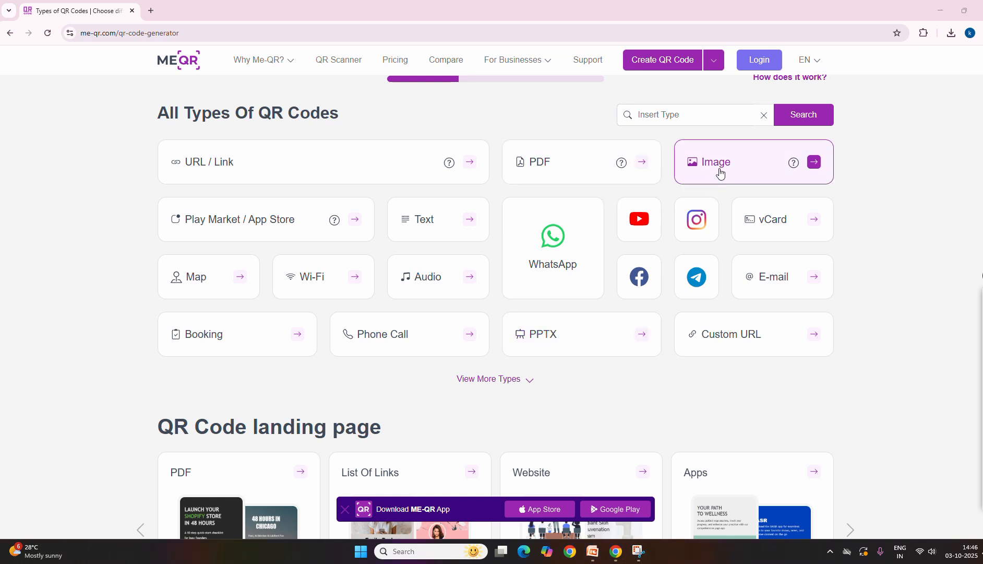
# Circle the Image QR code type with the pen, then erase the mark
pyautogui.click(978, 336)
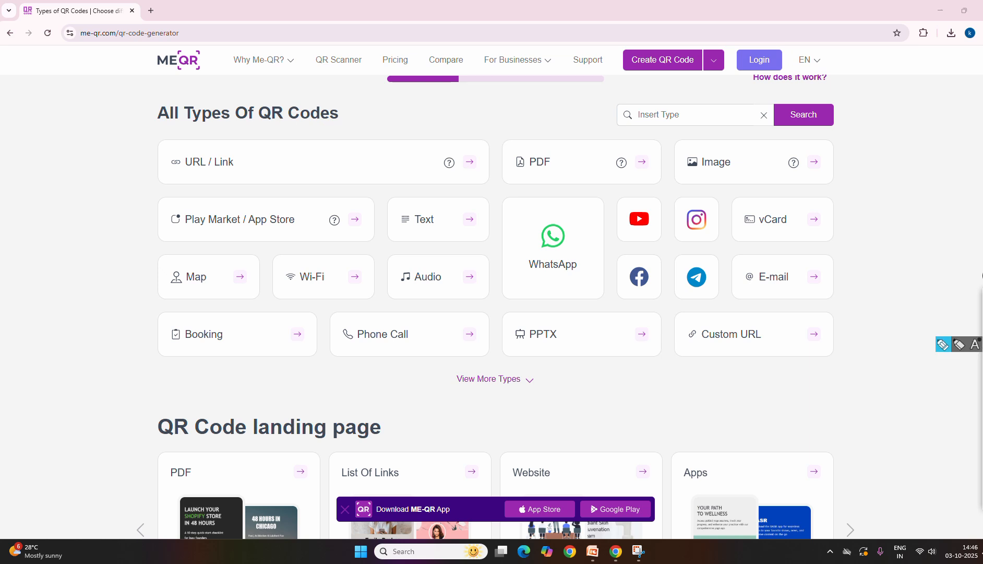
pyautogui.moveTo(761, 160)
pyautogui.mouseDown()
pyautogui.moveTo(664, 157)
pyautogui.moveTo(742, 193)
pyautogui.moveTo(755, 160)
pyautogui.mouseUp()
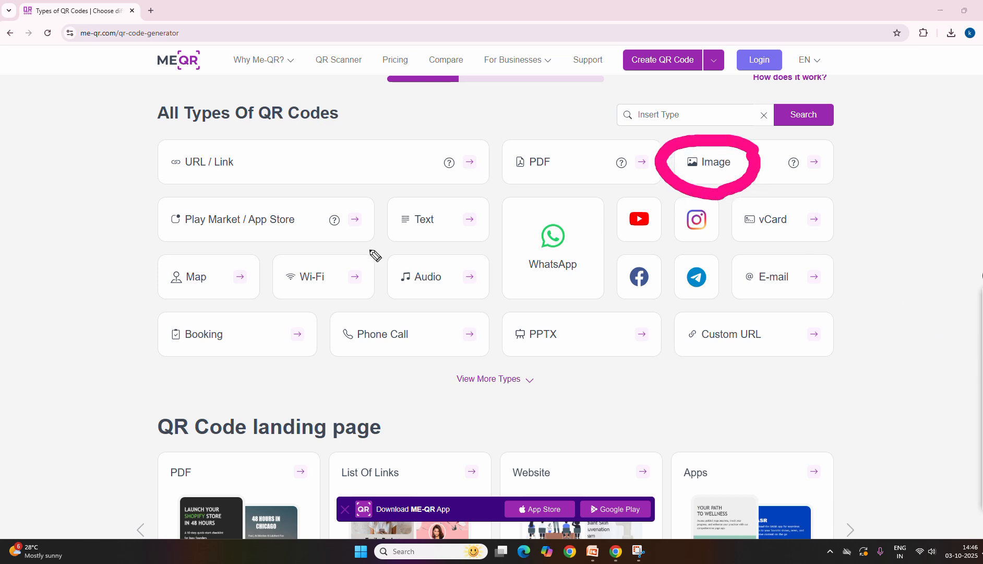
pyautogui.click(982, 417)
# Choose the Image QR code type and start uploading an image for it
pyautogui.click(982, 314)
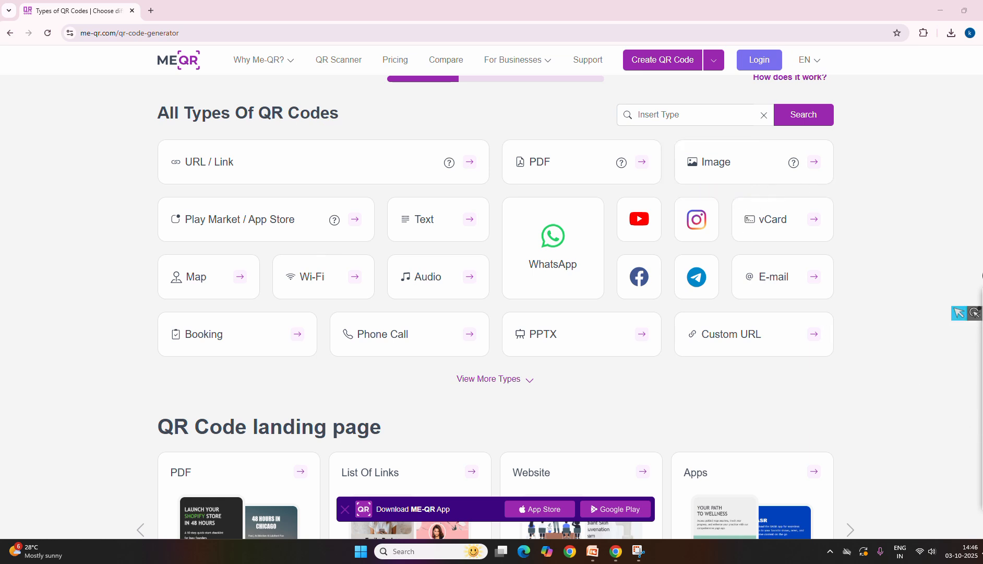
pyautogui.click(957, 311)
pyautogui.click(750, 170)
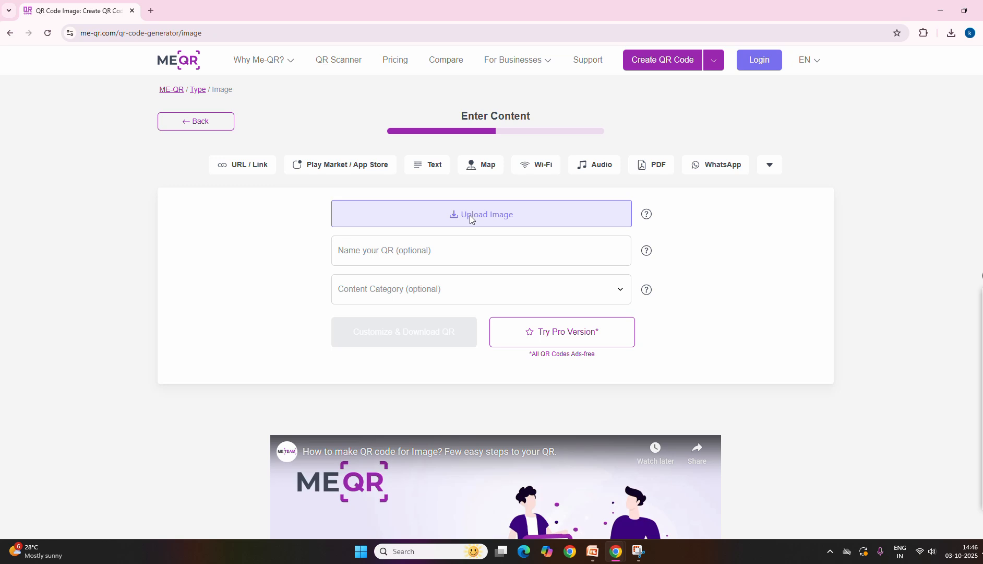
pyautogui.click(474, 214)
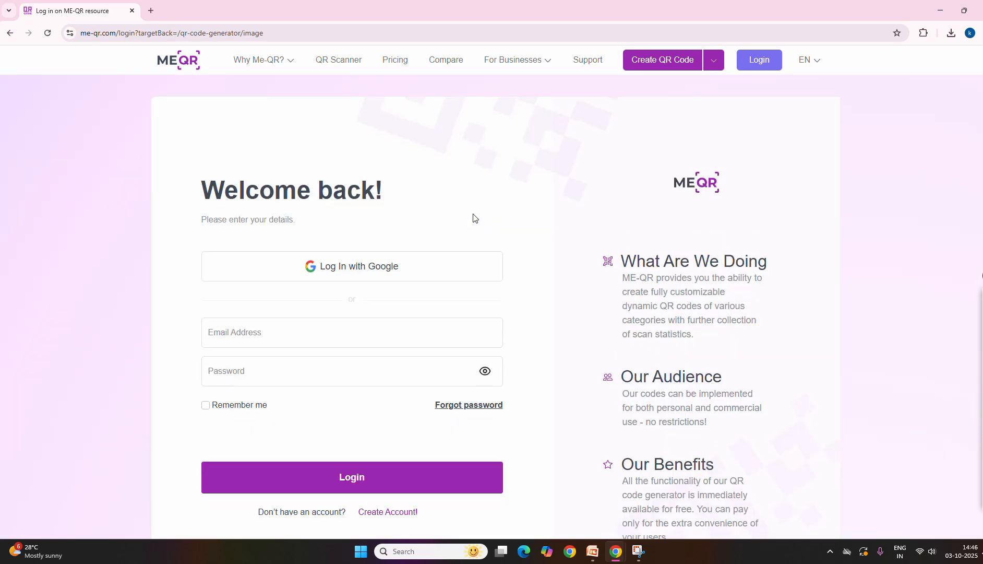
# Upload logo kanfinity.jpeg from the Desktop folder as the image for the QR code
pyautogui.scroll(-3, 473, 219)
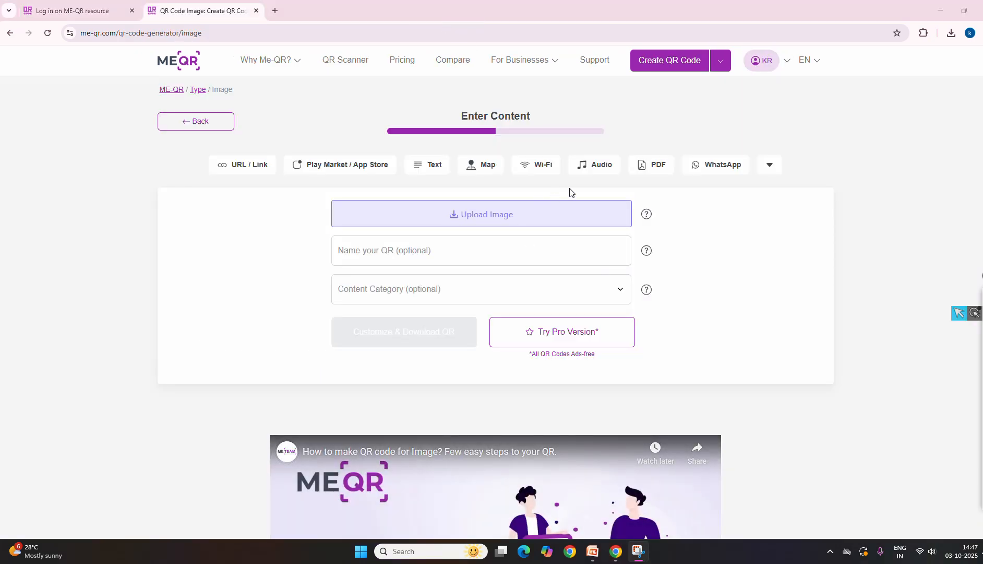
pyautogui.click(487, 211)
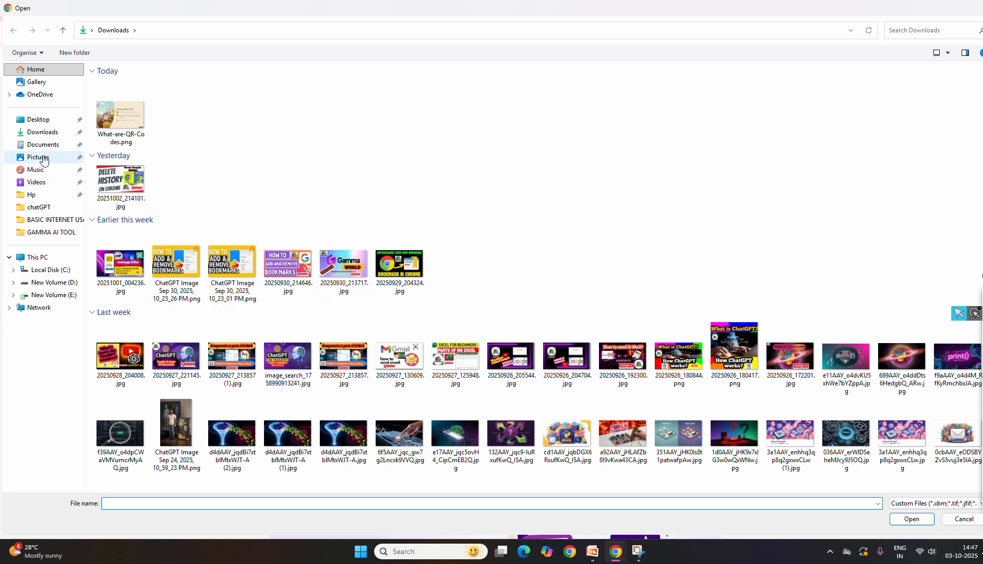
pyautogui.click(43, 124)
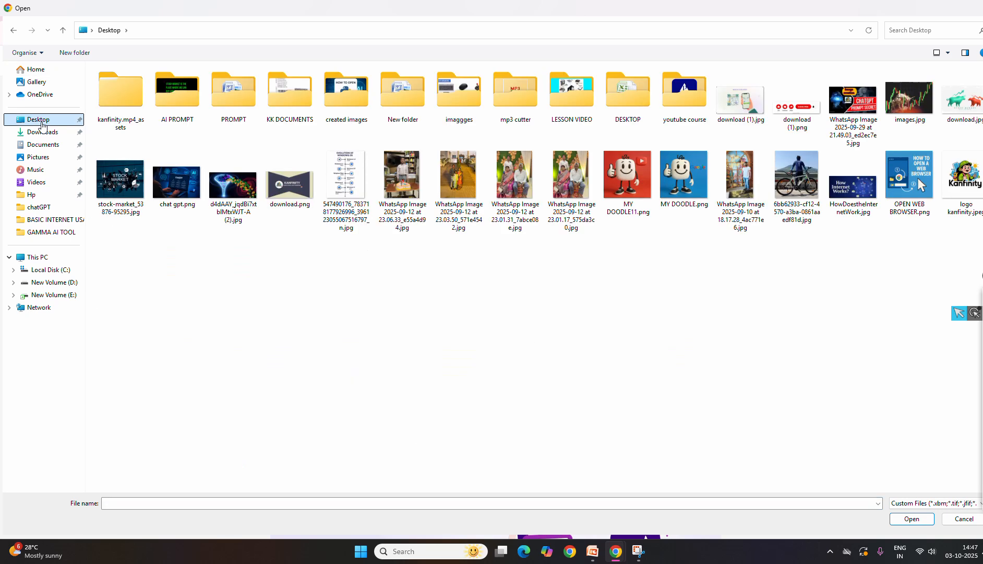
pyautogui.click(968, 193)
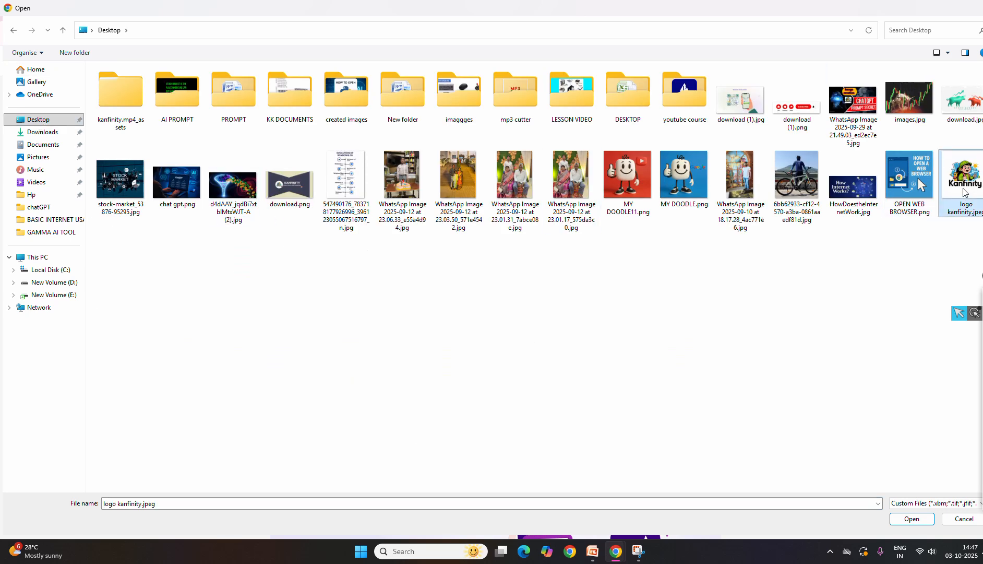
pyautogui.click(917, 523)
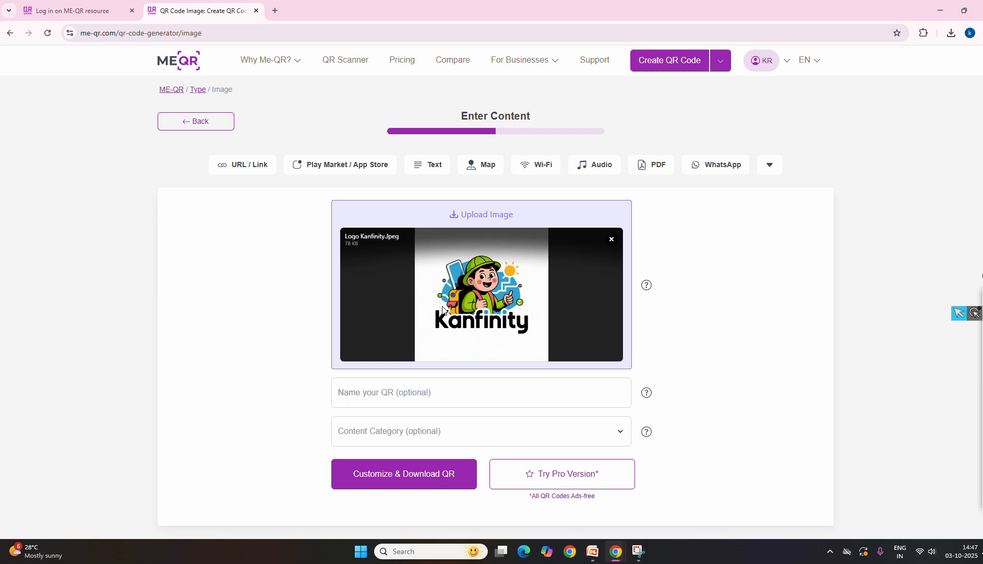
# Set the QR code's content category to Education
pyautogui.scroll(-1, 470, 334)
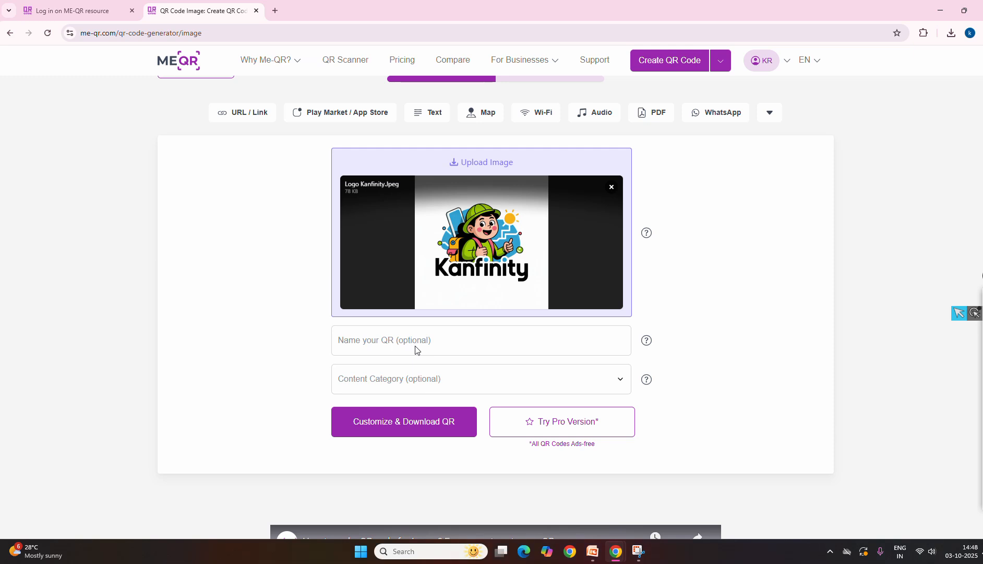
pyautogui.click(402, 344)
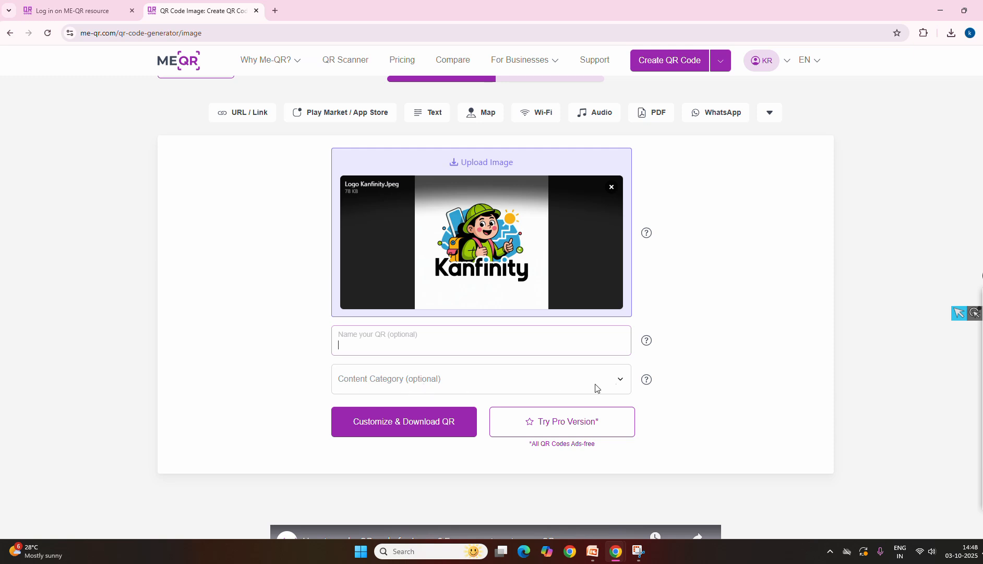
pyautogui.click(619, 380)
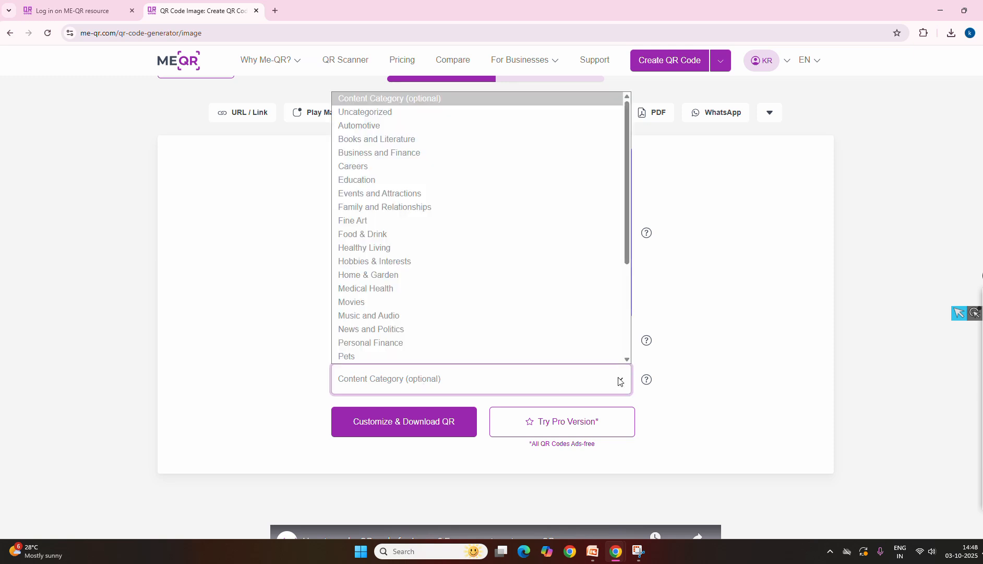
pyautogui.click(382, 180)
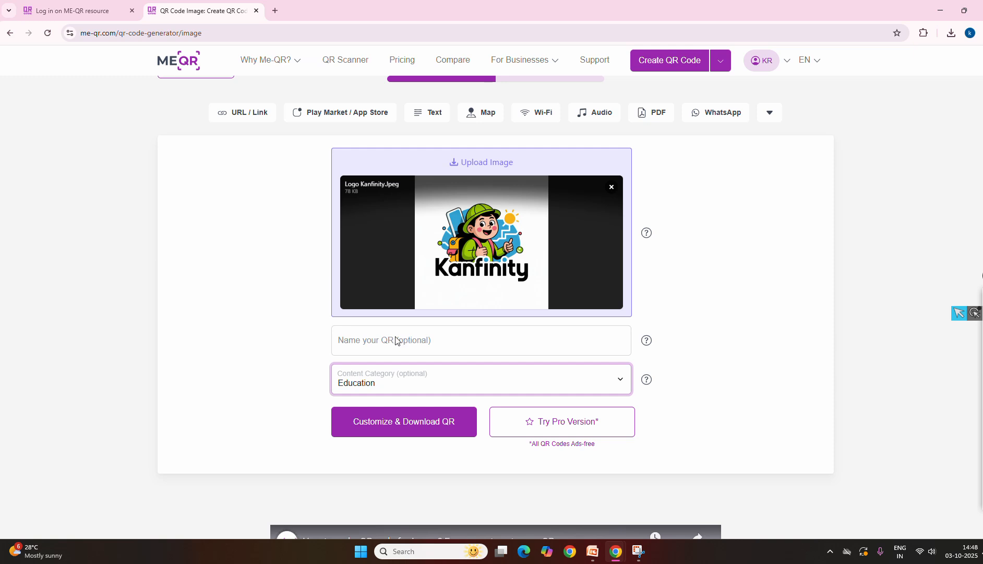
# Name the QR code "kanfinity" and continue to customizing and downloading it
pyautogui.click(364, 345)
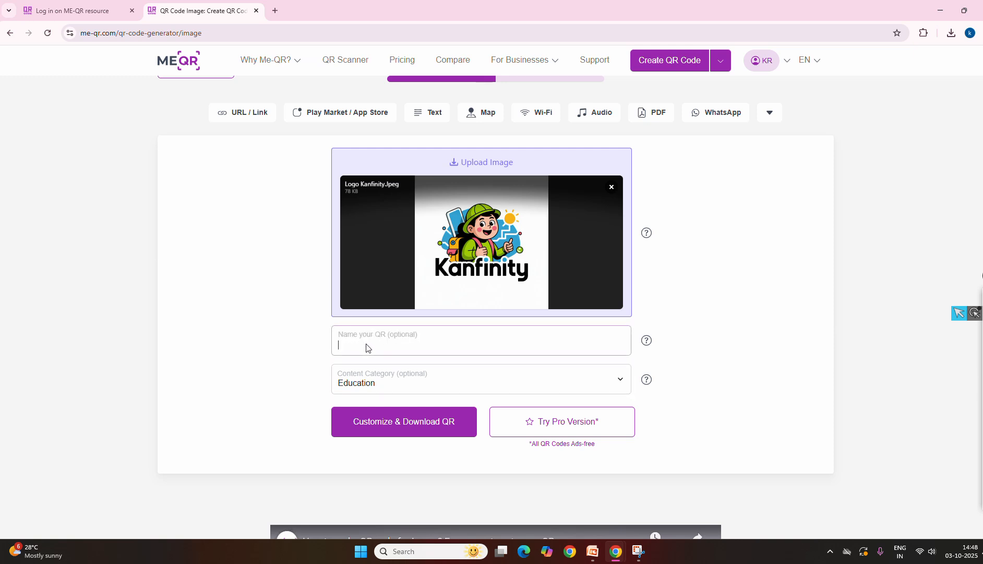
pyautogui.write('kanfinity')
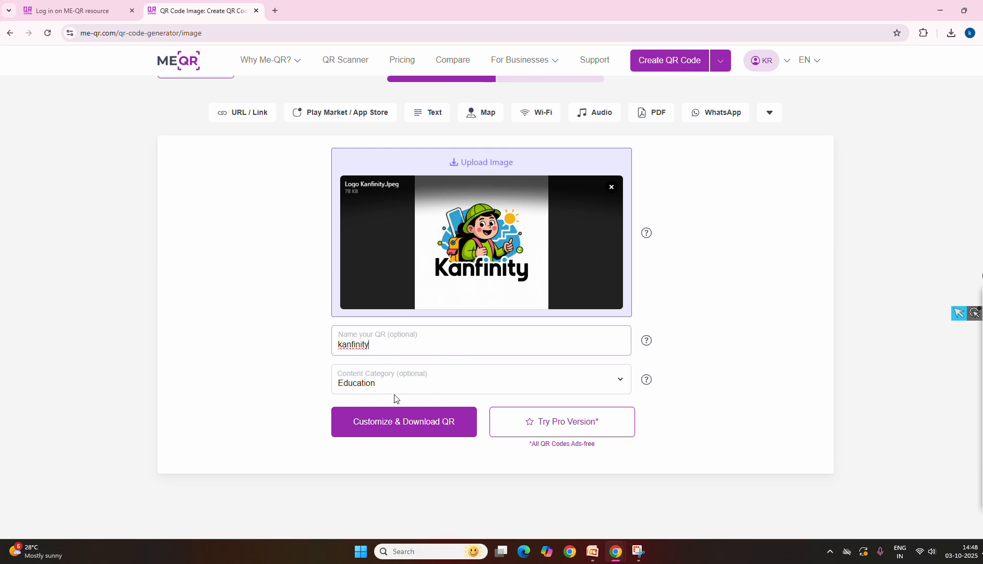
pyautogui.scroll(-1, 402, 391)
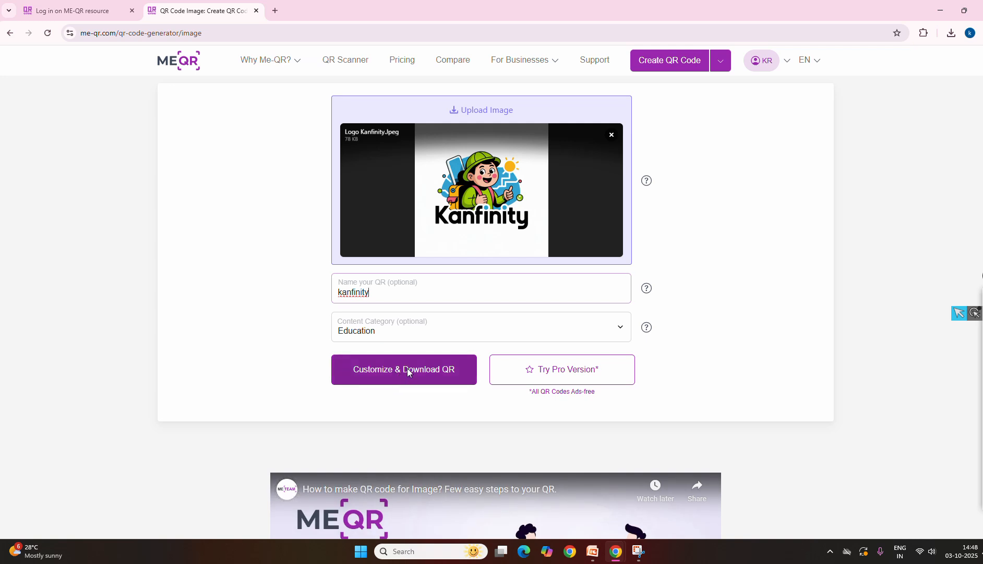
pyautogui.click(406, 370)
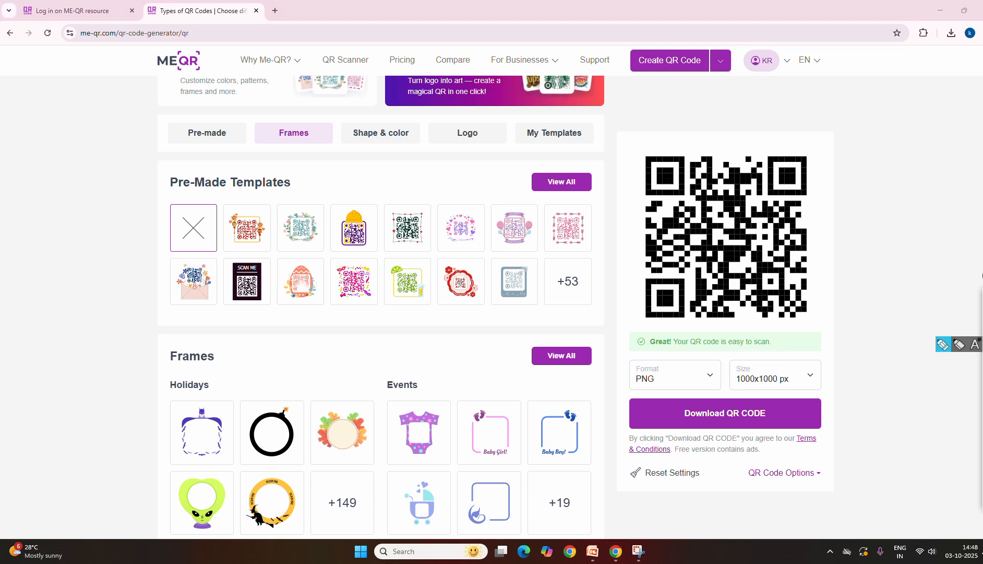
# Circle the generated QR code preview with a thin pen line, then clear the pen marks
pyautogui.moveTo(736, 138); pyautogui.dragTo(630, 161)
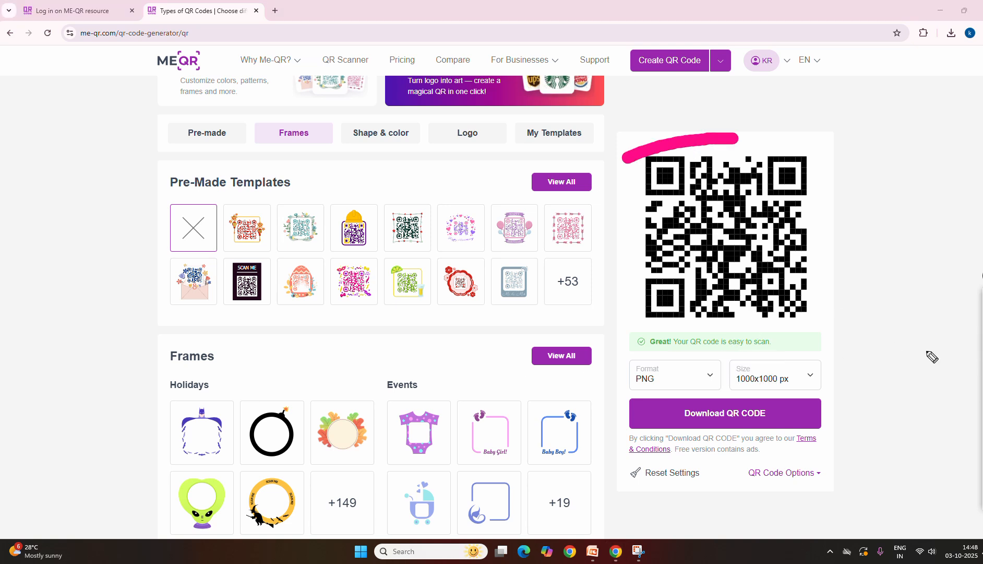
pyautogui.moveTo(982, 391)
pyautogui.click(930, 394)
pyautogui.click(982, 422)
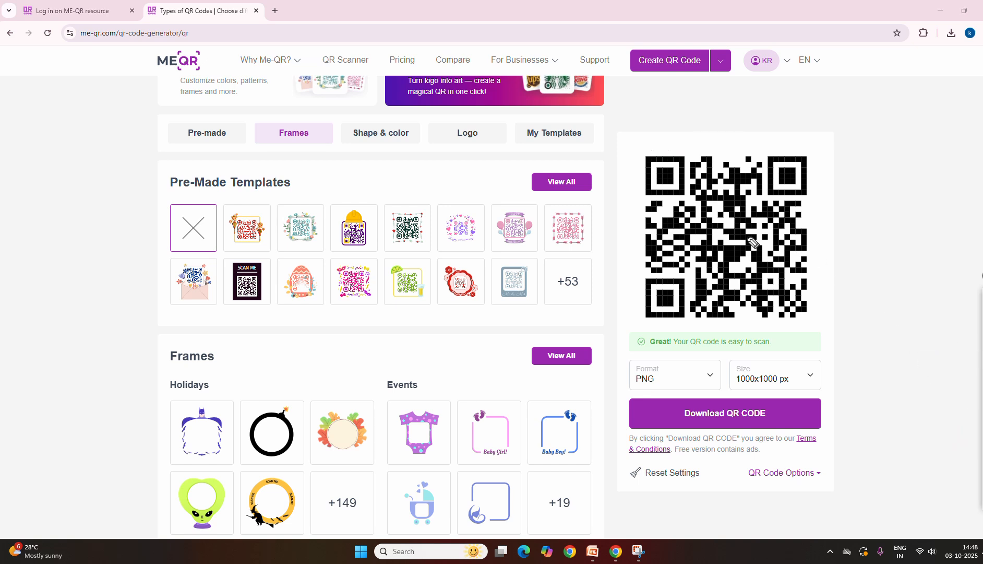
pyautogui.moveTo(692, 149)
pyautogui.mouseDown()
pyautogui.moveTo(628, 155)
pyautogui.moveTo(633, 255)
pyautogui.moveTo(655, 324)
pyautogui.moveTo(780, 335)
pyautogui.moveTo(824, 225)
pyautogui.moveTo(709, 144)
pyautogui.moveTo(675, 154)
pyautogui.mouseUp()
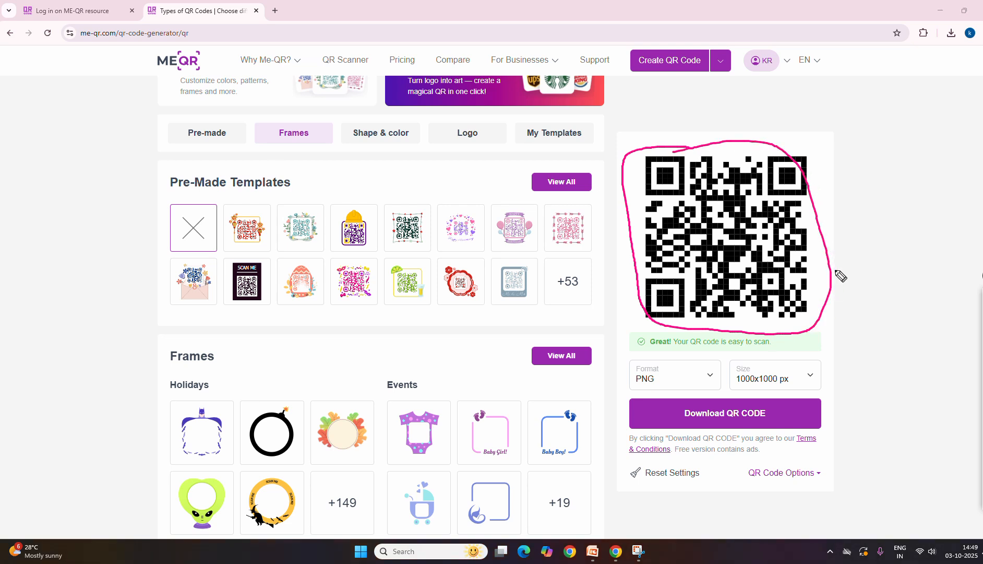
pyautogui.moveTo(813, 253)
pyautogui.mouseDown()
pyautogui.moveTo(857, 238)
pyautogui.moveTo(847, 227)
pyautogui.moveTo(875, 242)
pyautogui.mouseUp()
pyautogui.click(982, 424)
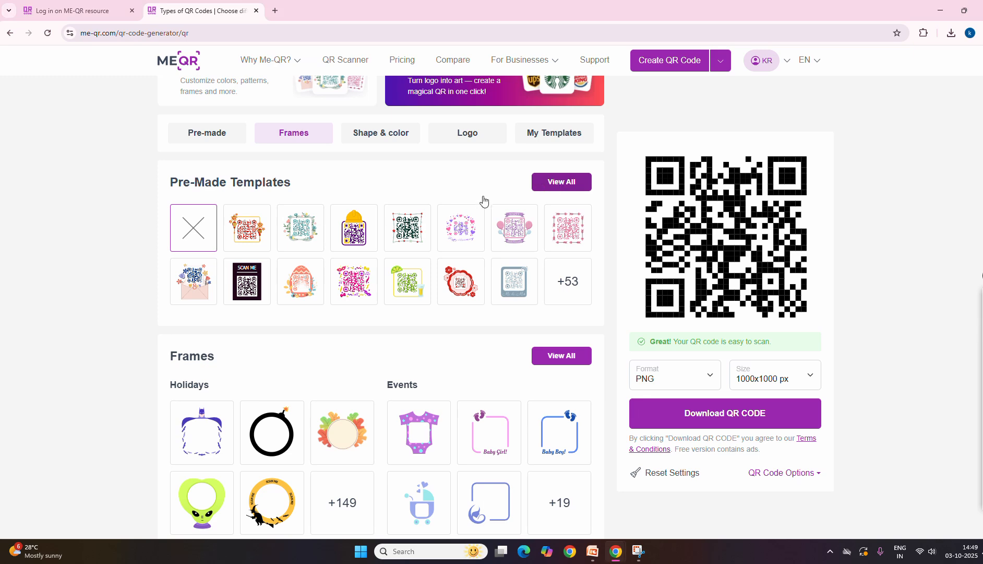
# Browse all pre-made templates, preview the orange bordered and the lavender ribbon designs, and close the selection without applying one
pyautogui.scroll(-4, 389, 242)
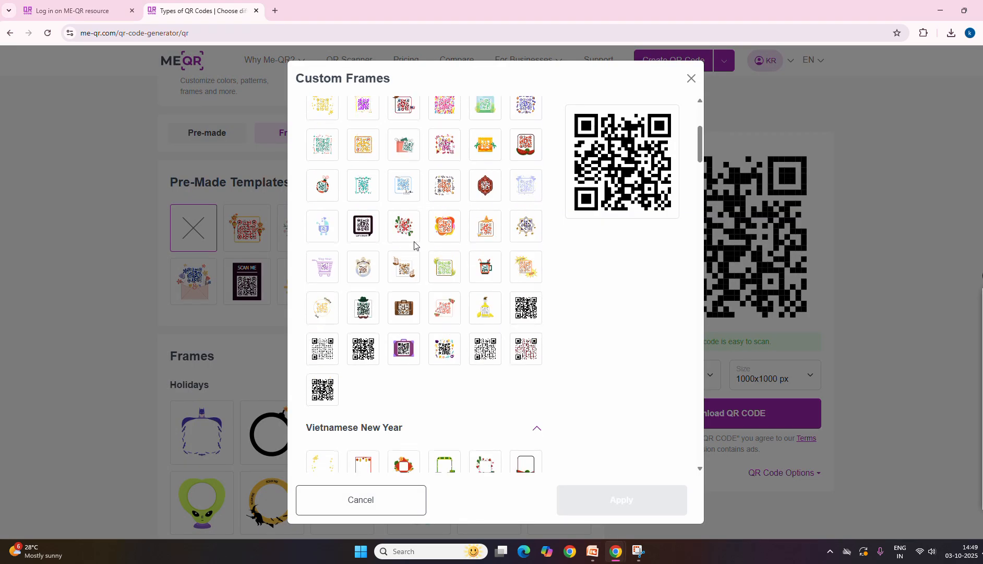
pyautogui.scroll(3, 400, 256)
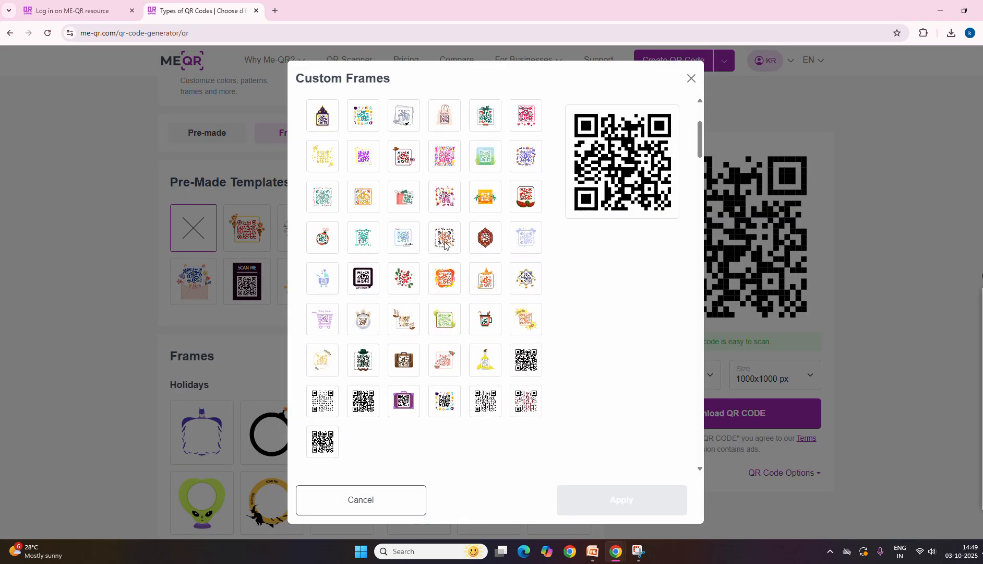
pyautogui.scroll(2, 396, 221)
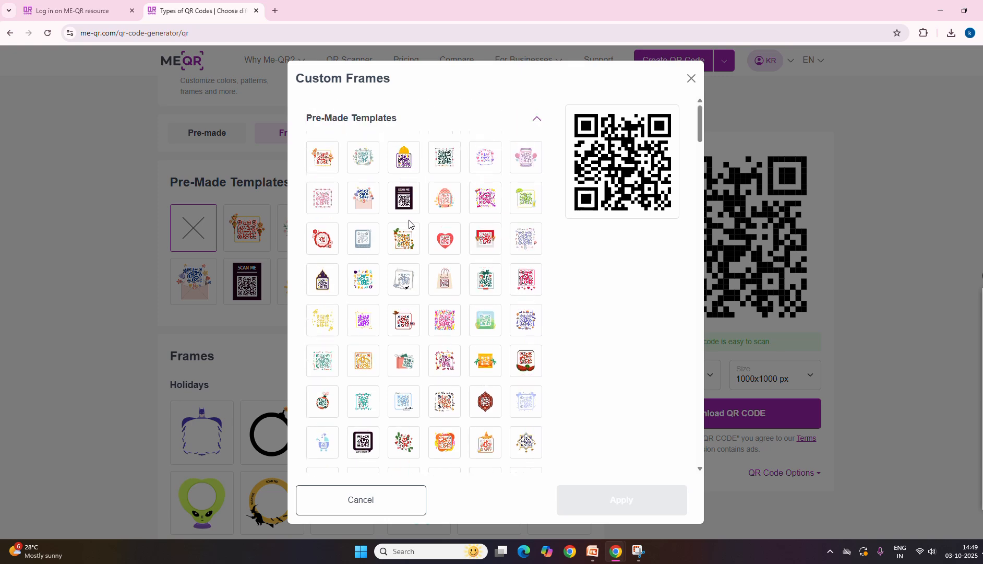
pyautogui.scroll(-3, 386, 222)
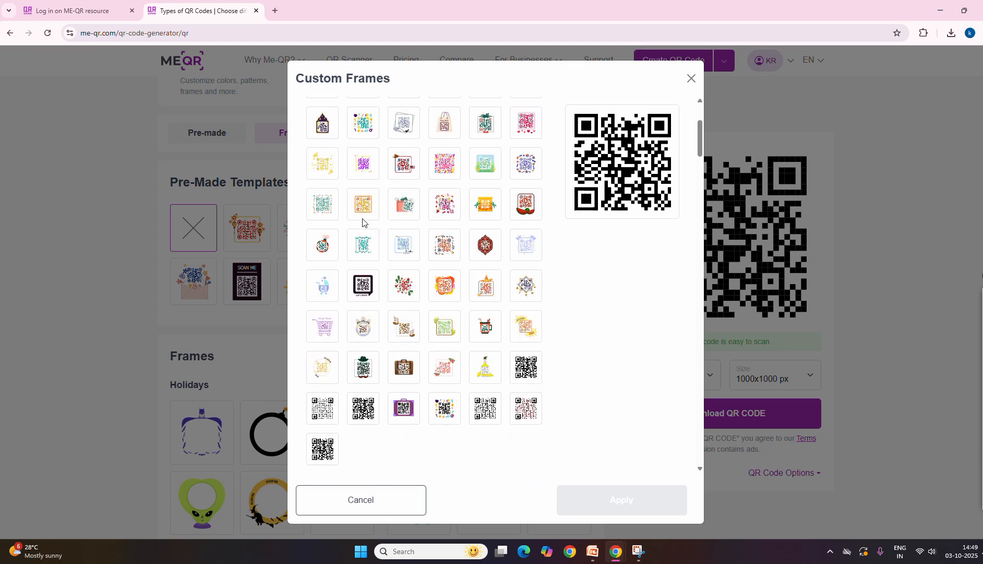
pyautogui.click(362, 211)
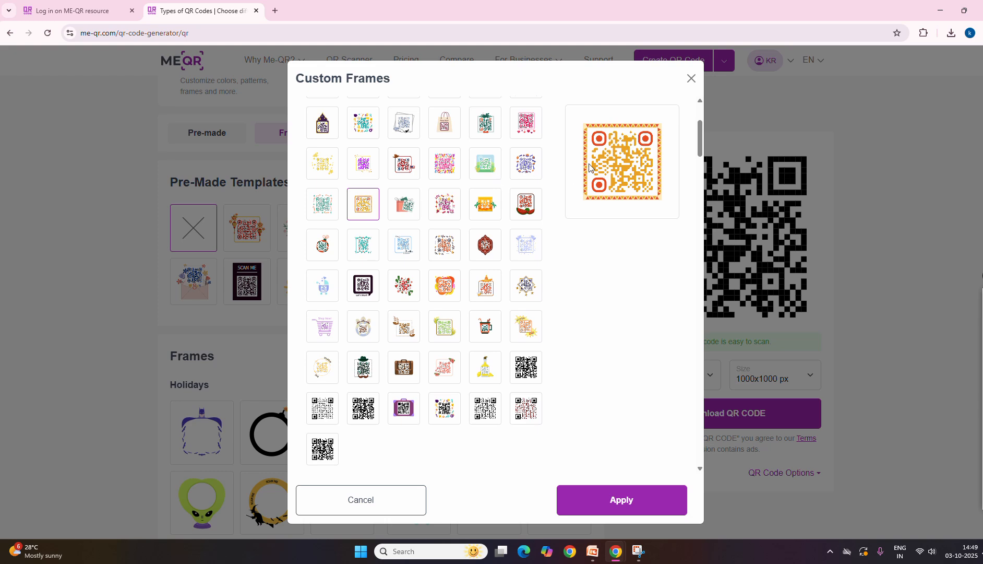
pyautogui.click(523, 246)
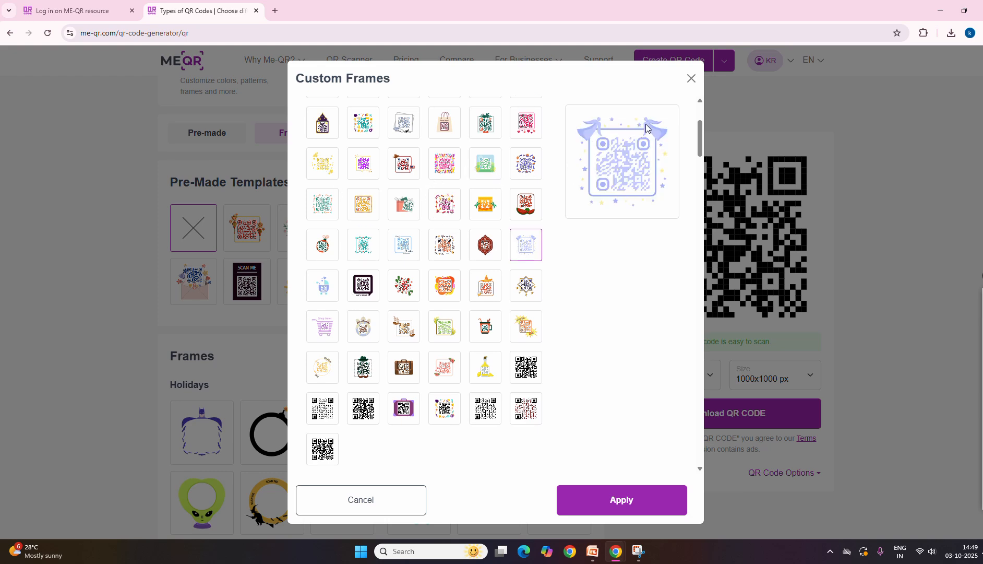
pyautogui.click(691, 79)
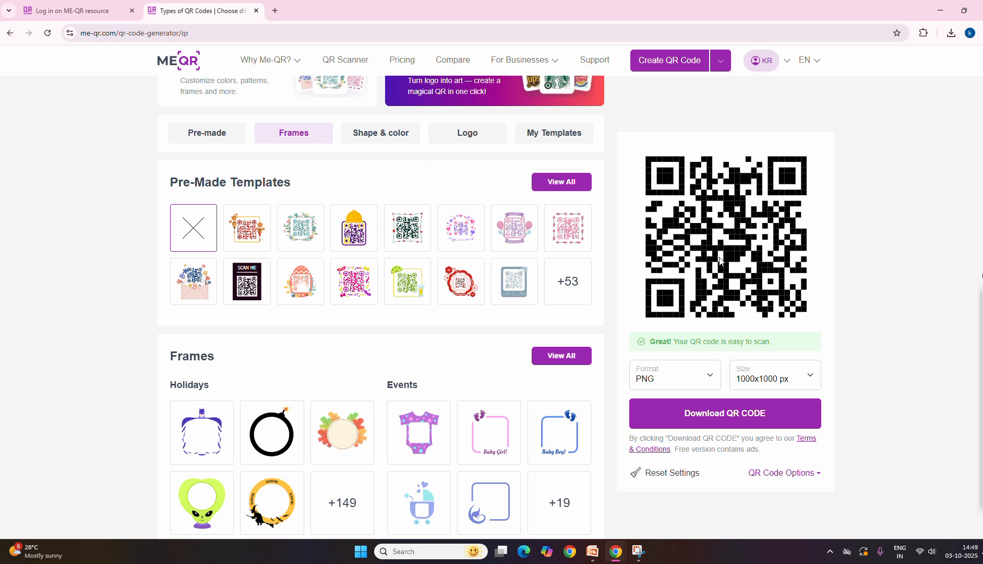
# Download the plain QR code as a 1000x1000 px PNG and dismiss the download notice
pyautogui.scroll(-2, 705, 265)
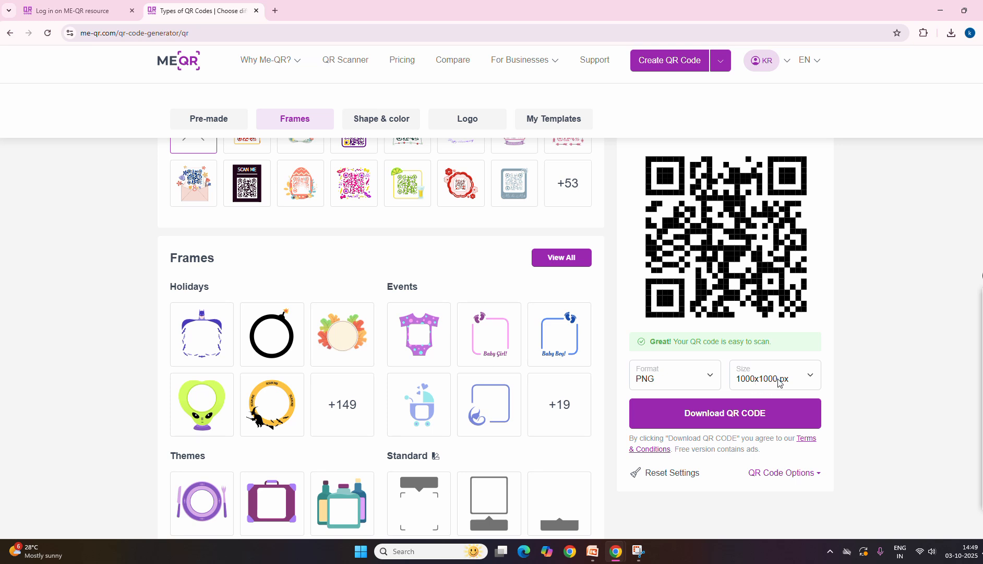
pyautogui.scroll(-3, 781, 386)
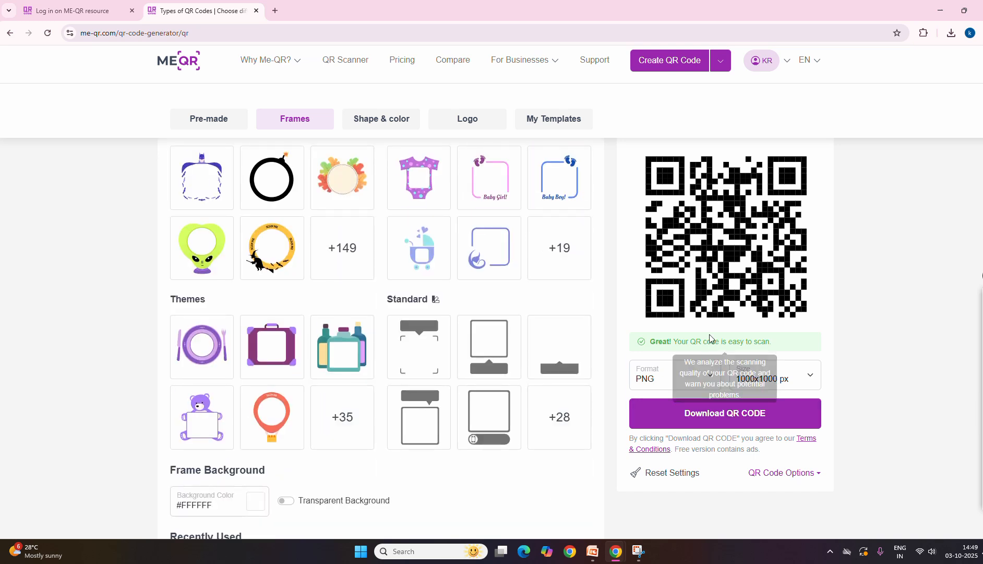
pyautogui.click(719, 414)
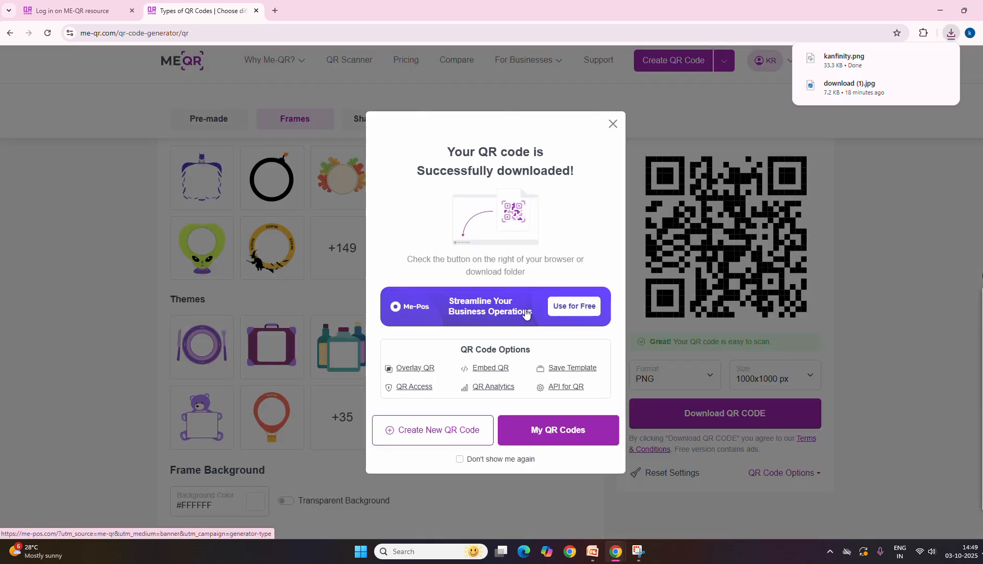
pyautogui.click(613, 124)
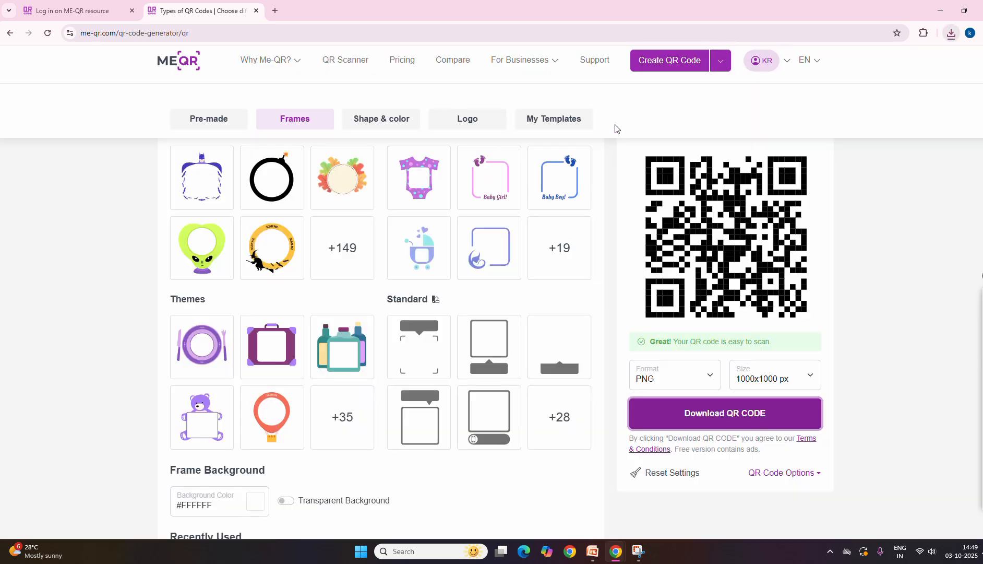
# Show the downloaded kanfinity.png in its folder, open it in Snipping Tool and maximize the window
pyautogui.click(951, 33)
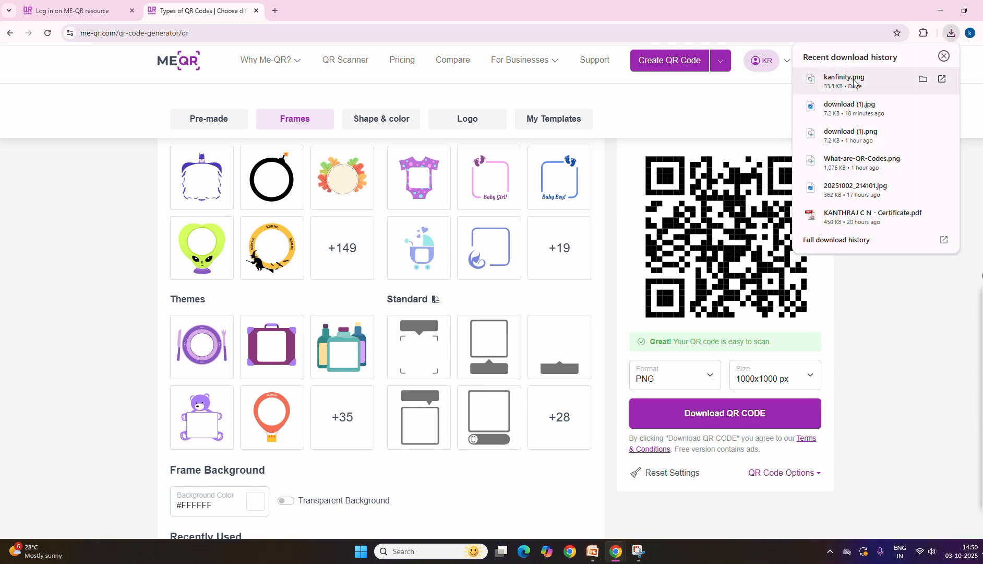
pyautogui.click(923, 79)
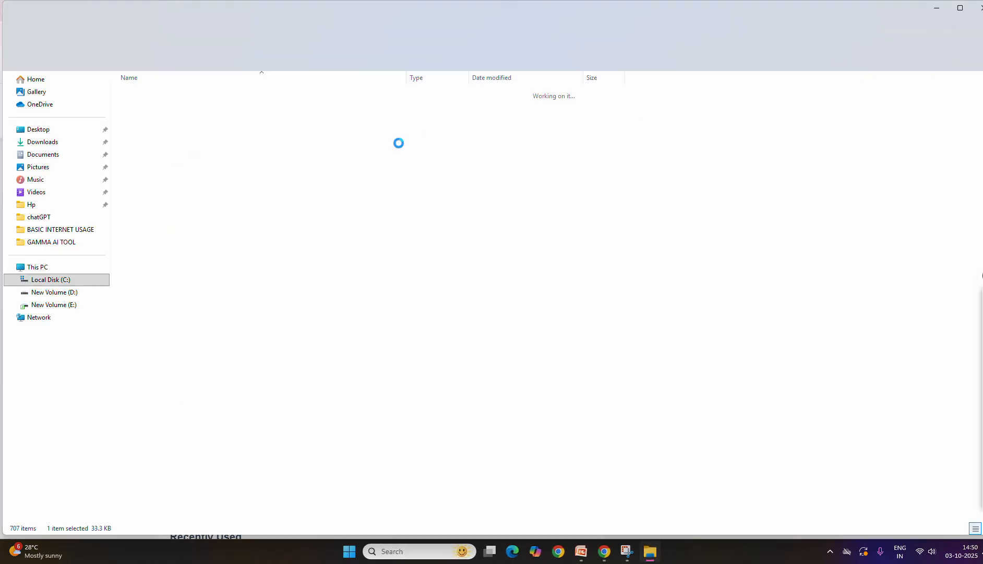
pyautogui.doubleClick(182, 118)
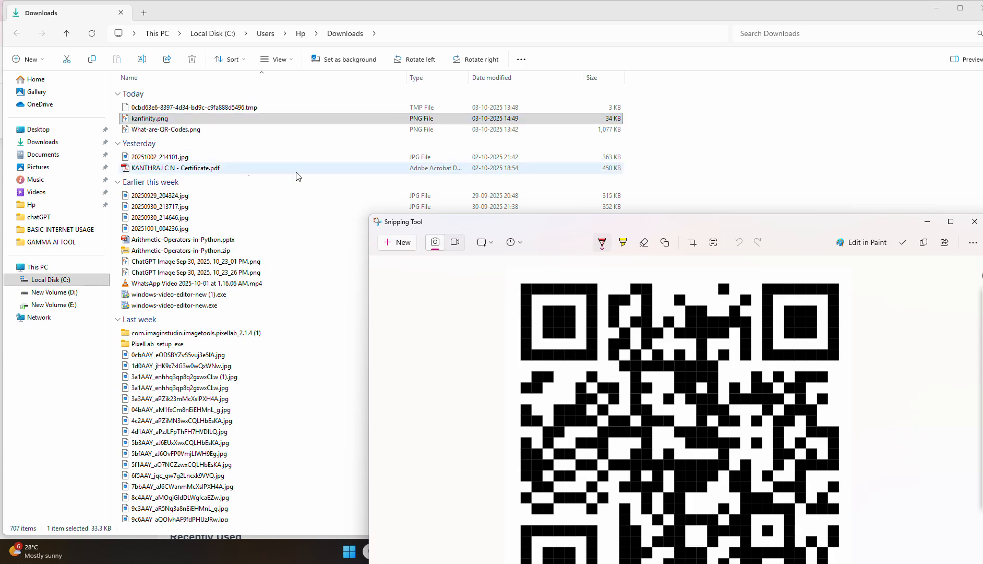
pyautogui.doubleClick(571, 221)
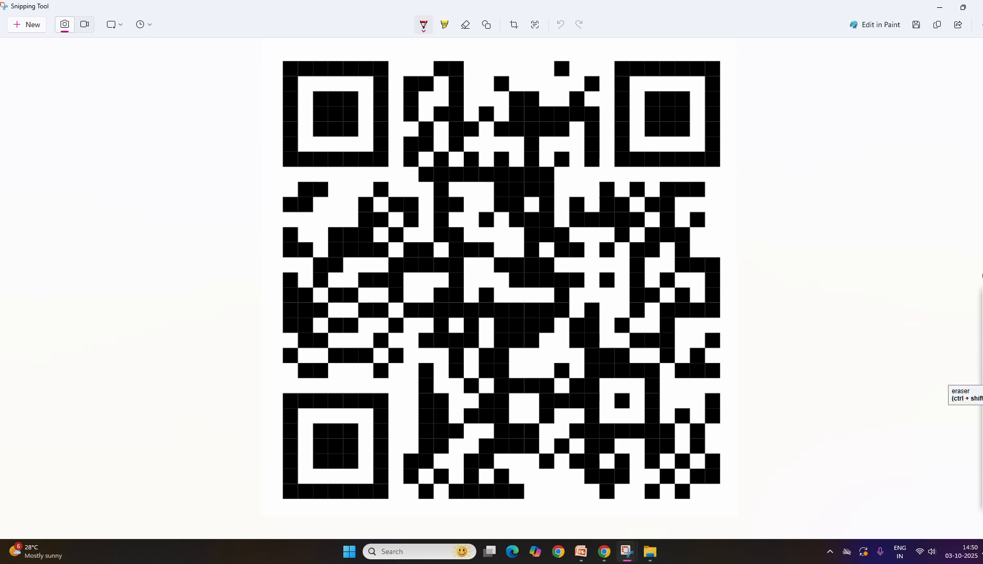
# Draw a pen tick on one side of the QR code and handwrite "Logo" with a small star on the other
pyautogui.click(982, 345)
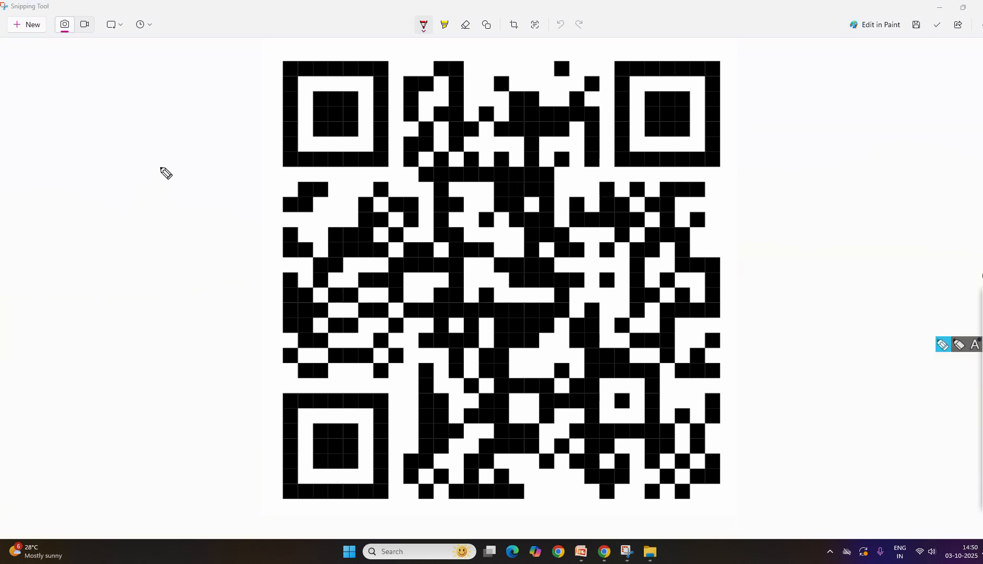
pyautogui.moveTo(194, 135); pyautogui.dragTo(257, 122)
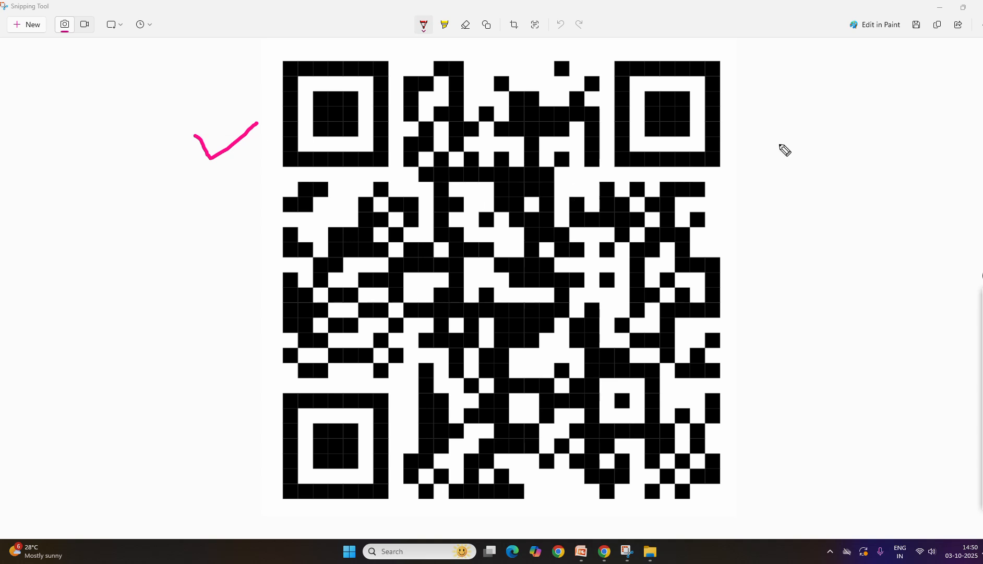
pyautogui.moveTo(793, 120)
pyautogui.mouseDown()
pyautogui.moveTo(819, 141)
pyautogui.moveTo(841, 136)
pyautogui.moveTo(835, 128)
pyautogui.mouseUp()
pyautogui.moveTo(858, 125)
pyautogui.mouseDown()
pyautogui.moveTo(861, 146)
pyautogui.moveTo(879, 112)
pyautogui.moveTo(907, 121)
pyautogui.mouseUp()
pyautogui.click(867, 113)
pyautogui.click(898, 114)
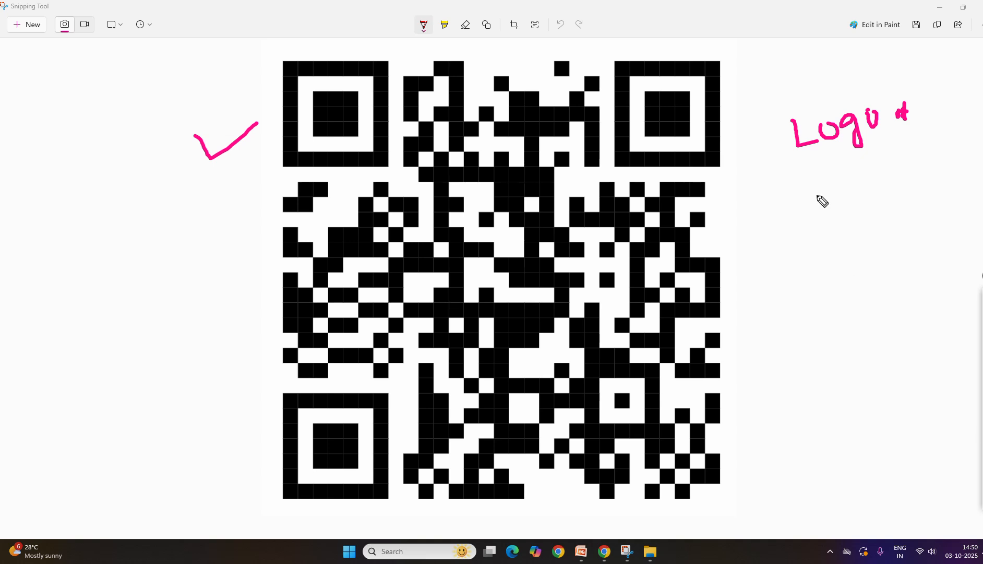
# Circle and underline the handwritten "Logo" with the pen and draw two downward arrows beneath it
pyautogui.click(982, 313)
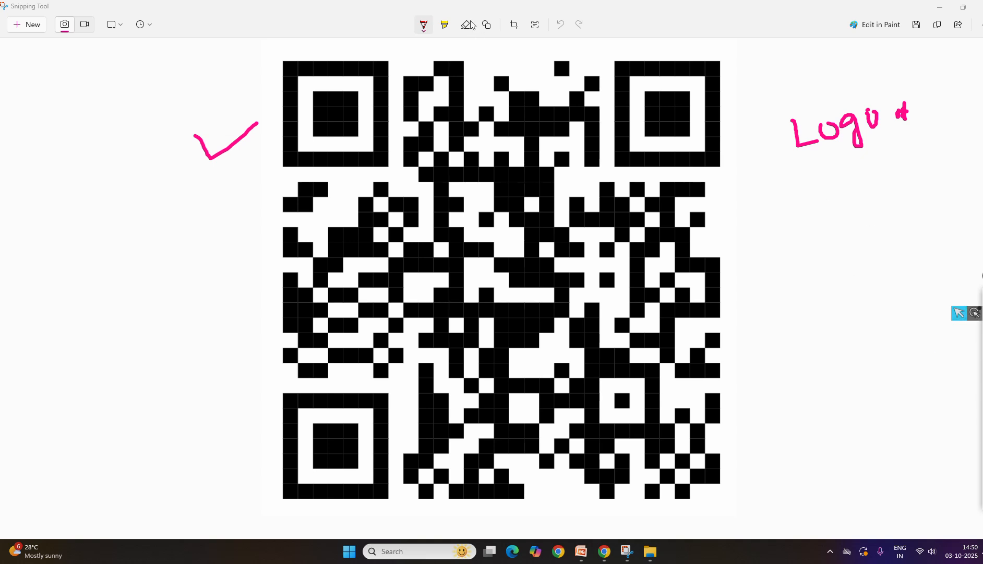
pyautogui.click(444, 23)
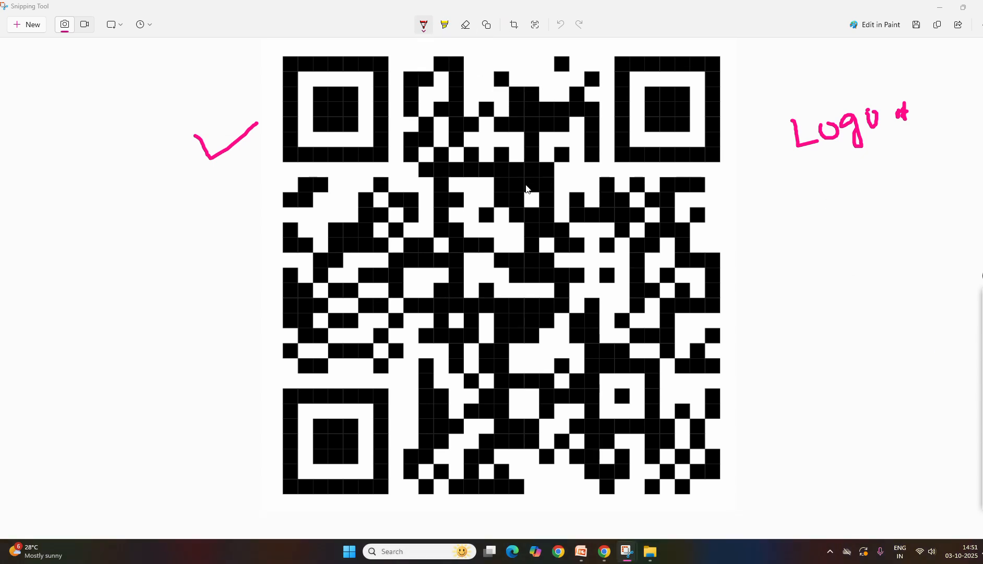
pyautogui.moveTo(982, 344)
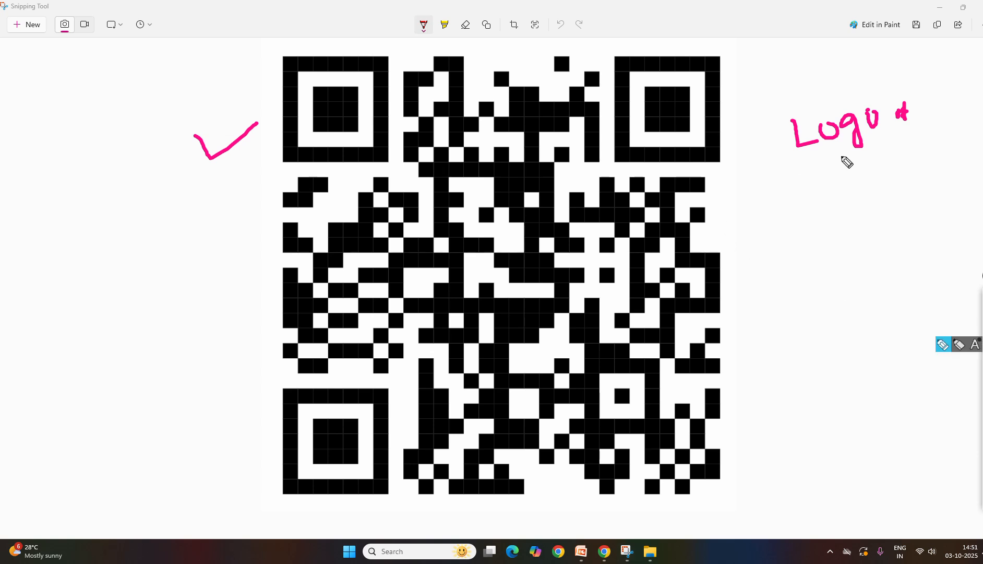
pyautogui.moveTo(803, 164)
pyautogui.mouseDown()
pyautogui.moveTo(928, 105)
pyautogui.moveTo(784, 112)
pyautogui.moveTo(804, 154)
pyautogui.moveTo(858, 205)
pyautogui.moveTo(864, 192)
pyautogui.mouseUp()
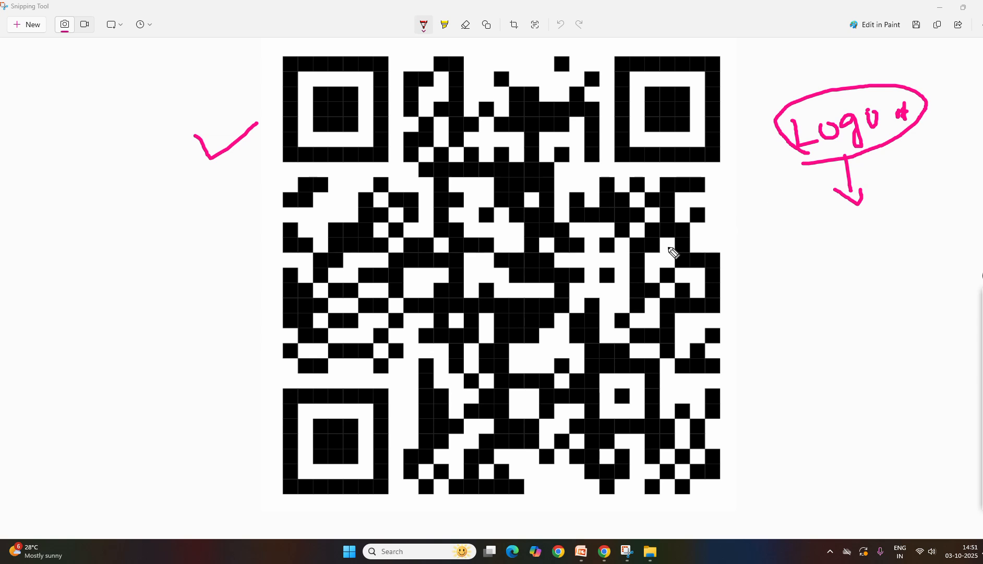
pyautogui.moveTo(828, 162)
pyautogui.mouseDown()
pyautogui.moveTo(835, 205)
pyautogui.moveTo(821, 230)
pyautogui.moveTo(861, 233)
pyautogui.mouseUp()
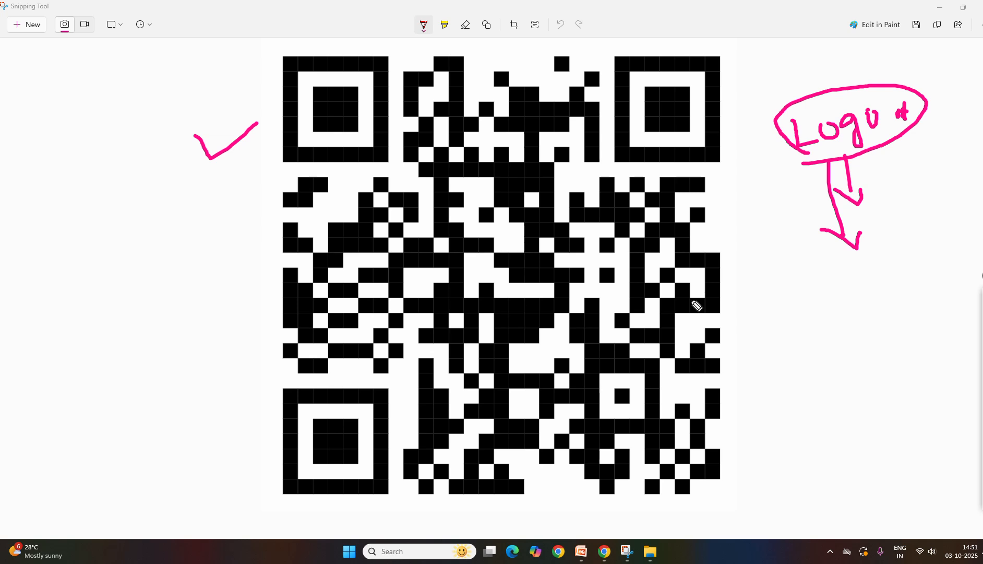
pyautogui.moveTo(964, 282)
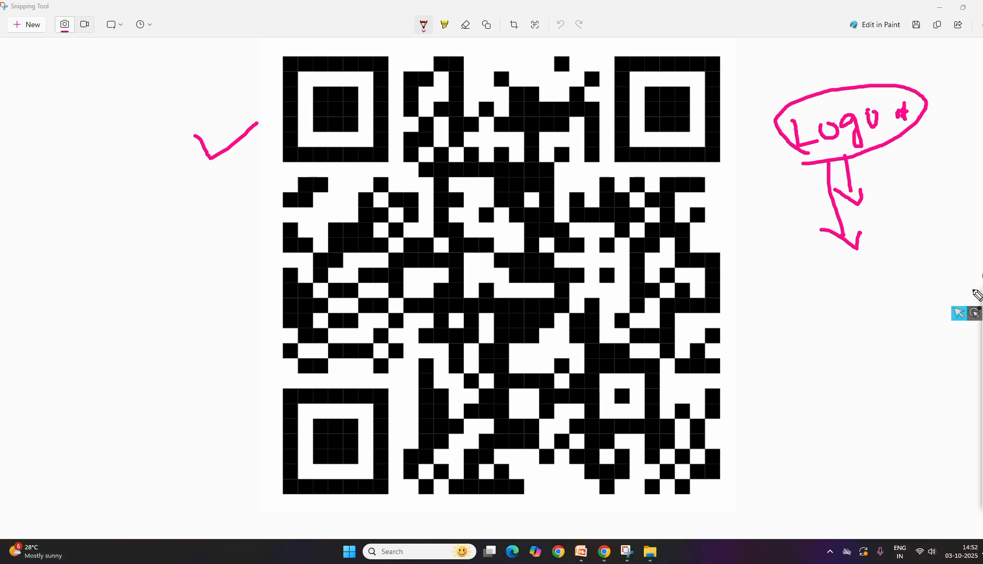